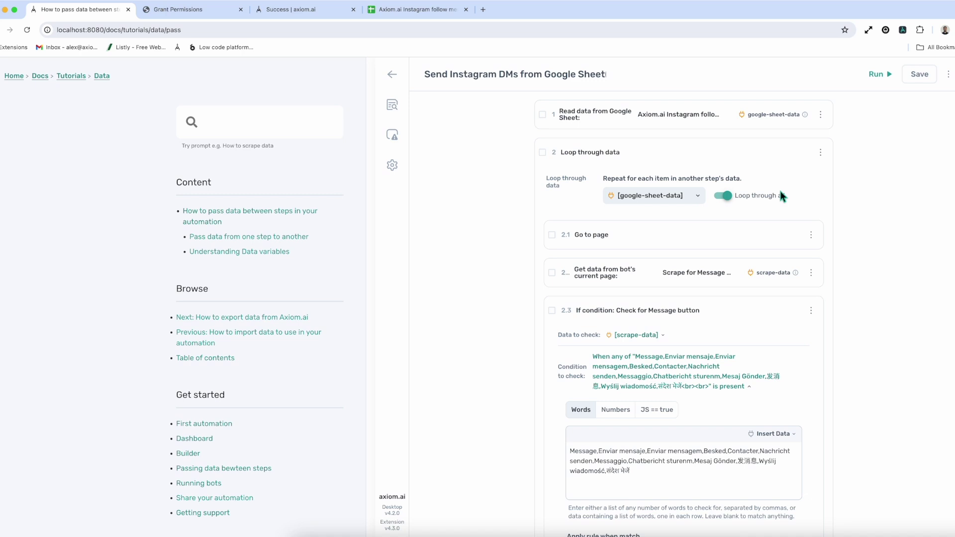
# Search the add-step list, dismiss it, and expand step 2.3.10 Write data to a Google Sheet
pyautogui.click(659, 129)
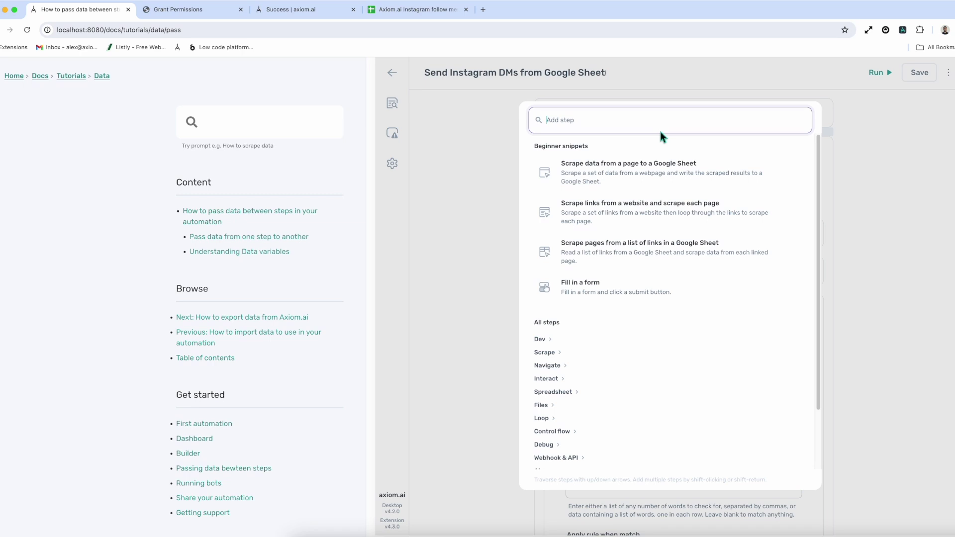
pyautogui.write('read')
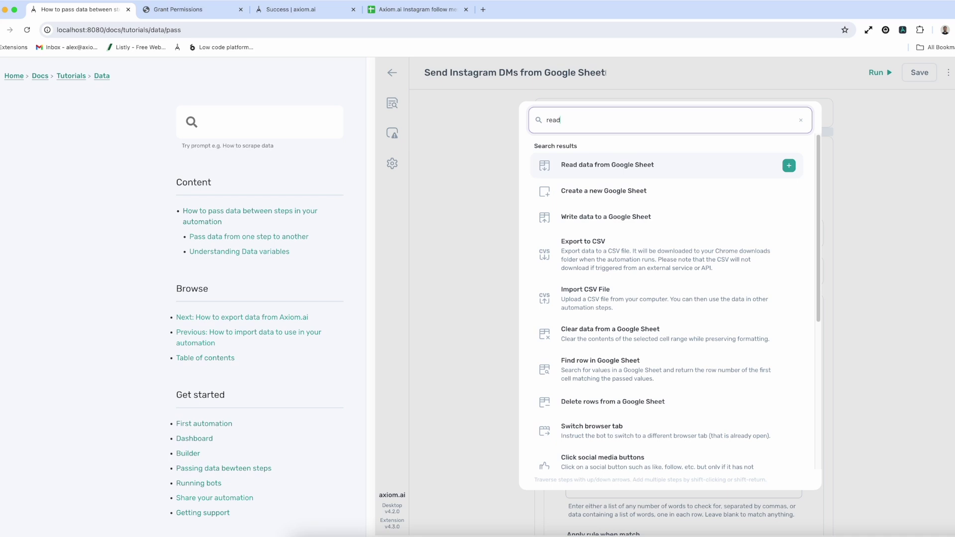
pyautogui.press('BackSpace')
pyautogui.press('BackSpace')
pyautogui.press('BackSpace')
pyautogui.write('impo')
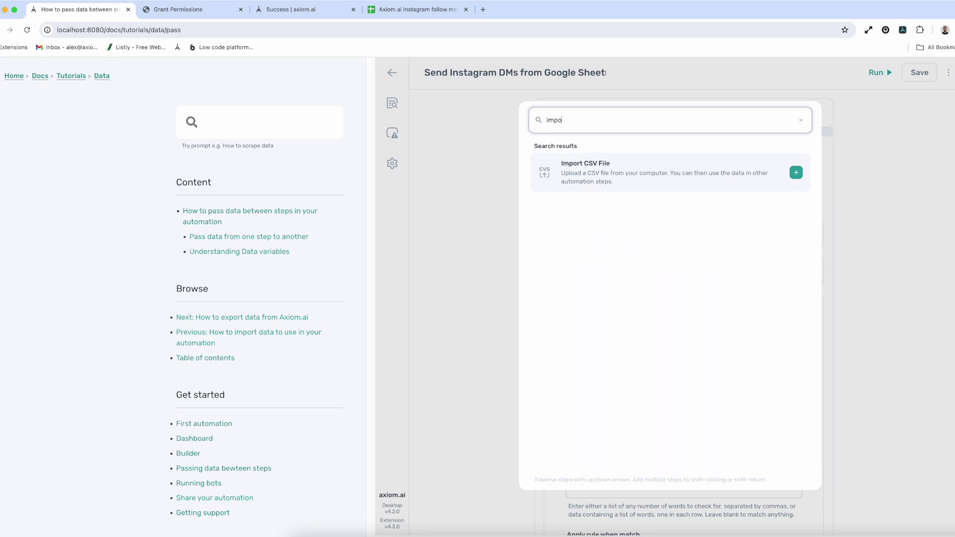
pyautogui.write('rt')
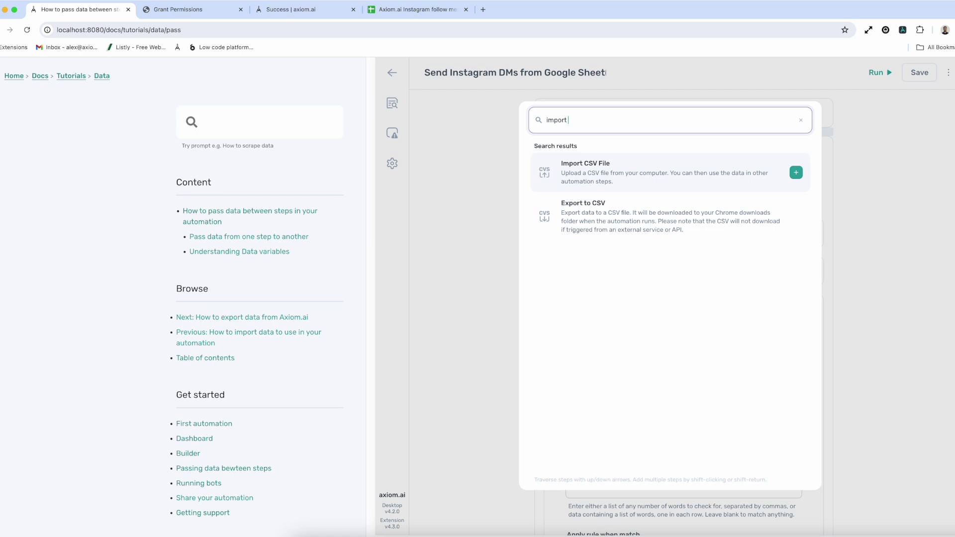
pyautogui.hotkey('ctrl', 'a')
pyautogui.write('we')
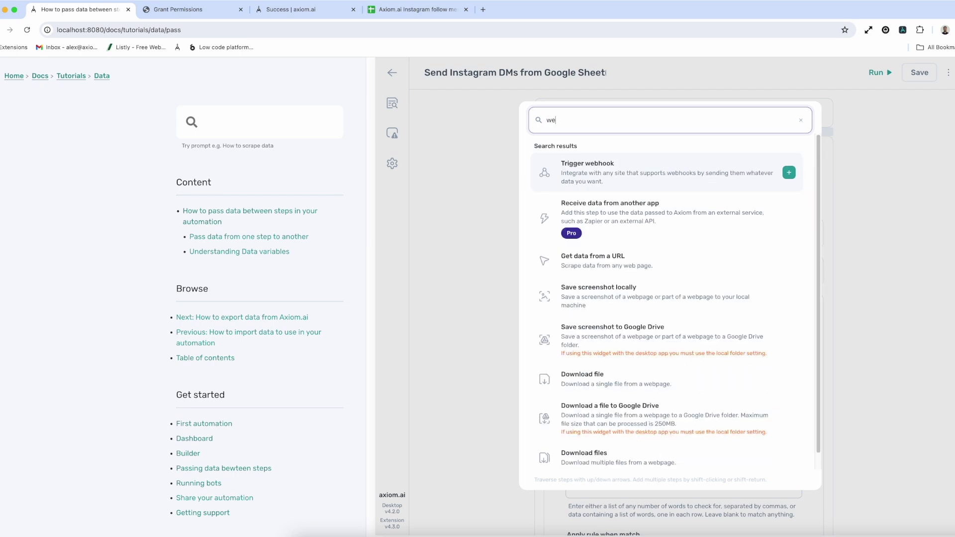
pyautogui.write('bhhok')
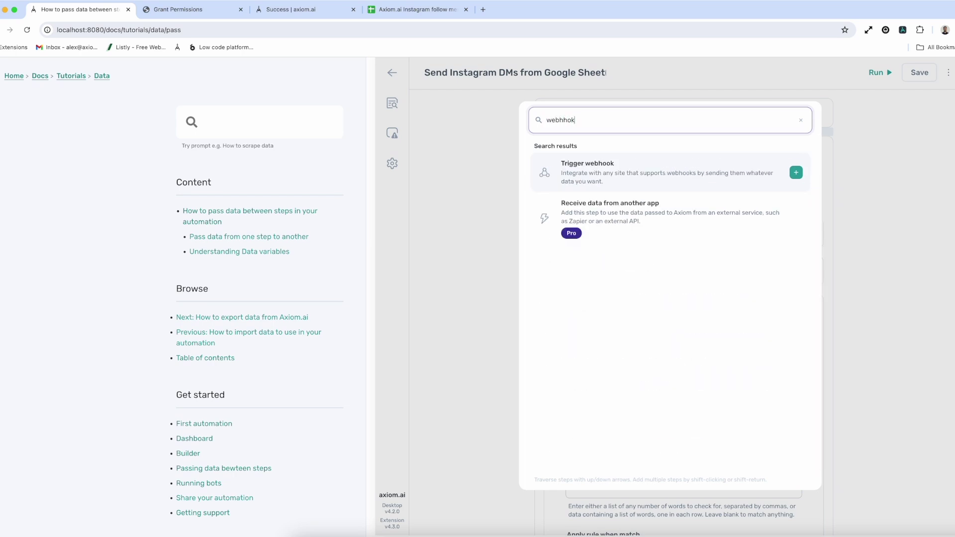
pyautogui.moveTo(665, 212)
pyautogui.click(833, 165)
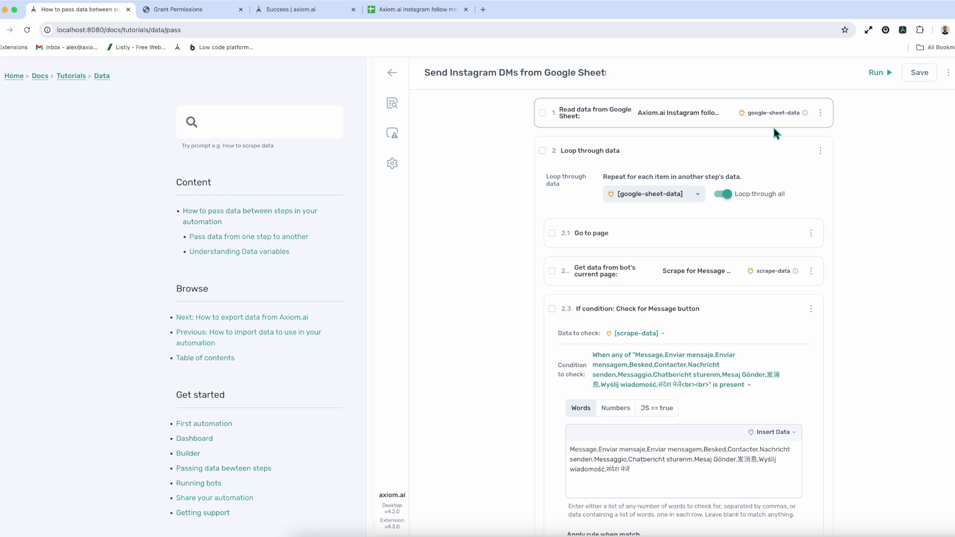
pyautogui.scroll(-2, 729, 240)
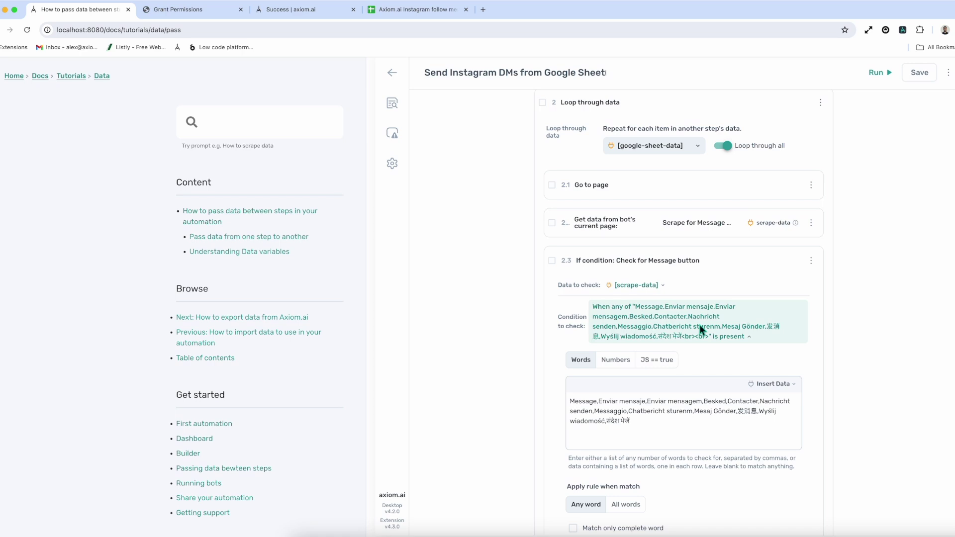
pyautogui.scroll(-1, 718, 267)
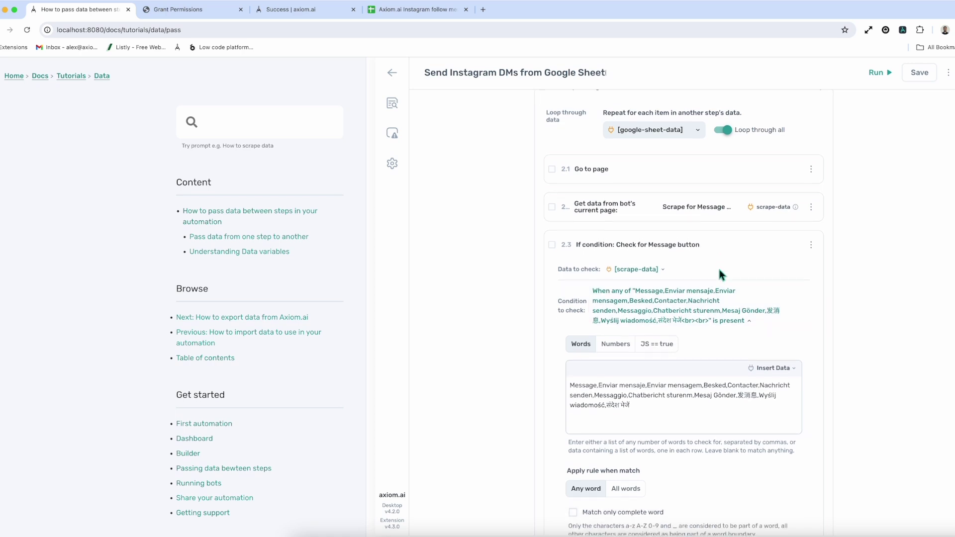
pyautogui.scroll(-4, 718, 267)
pyautogui.scroll(-2, 717, 266)
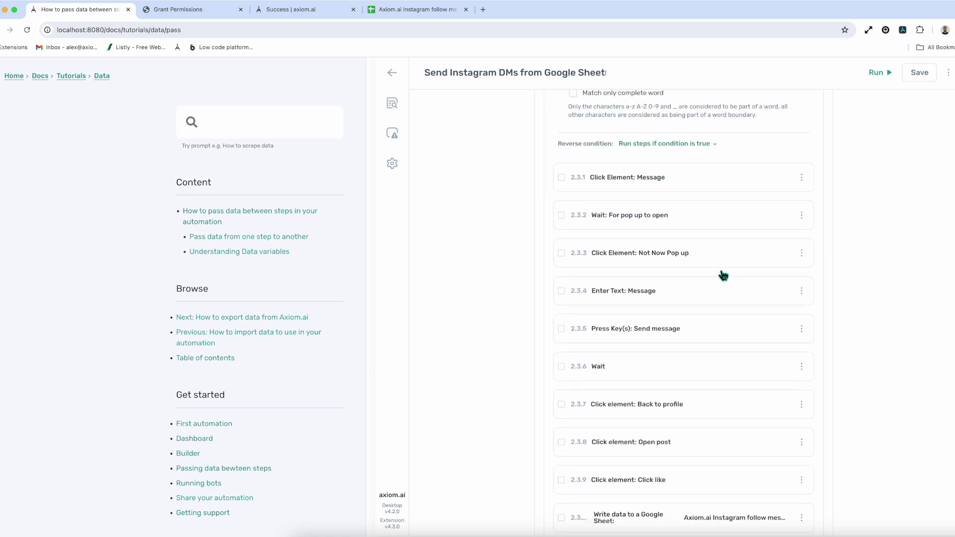
pyautogui.scroll(-1, 718, 267)
pyautogui.scroll(-2, 710, 293)
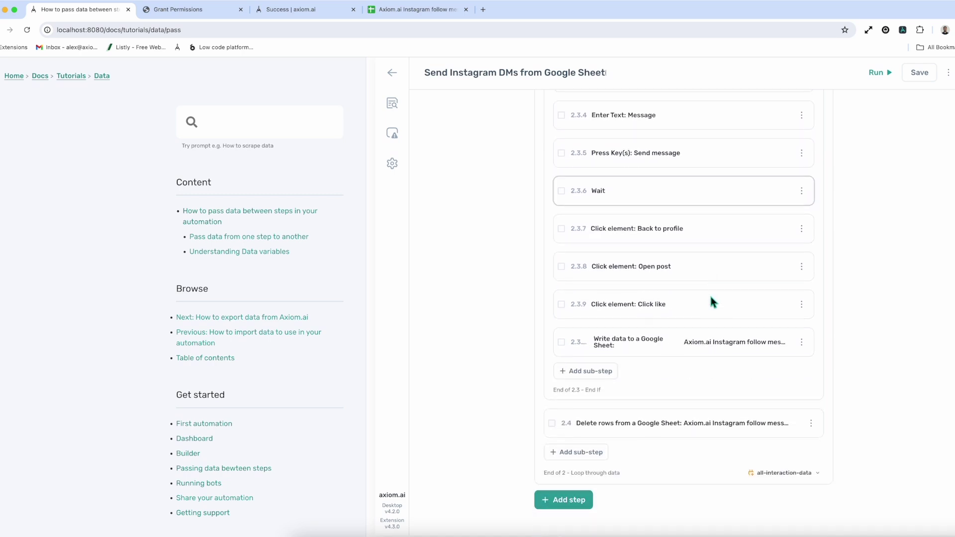
pyautogui.moveTo(648, 320)
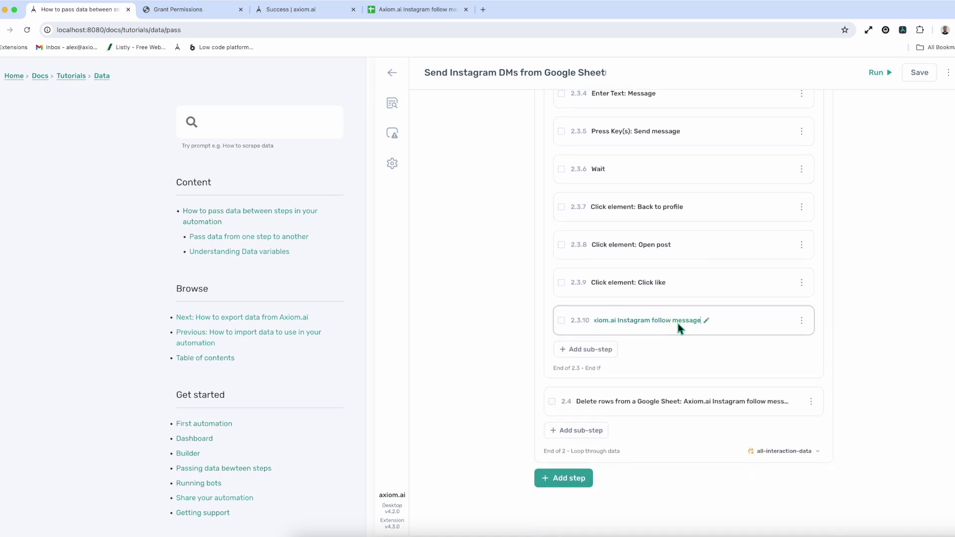
pyautogui.click(752, 320)
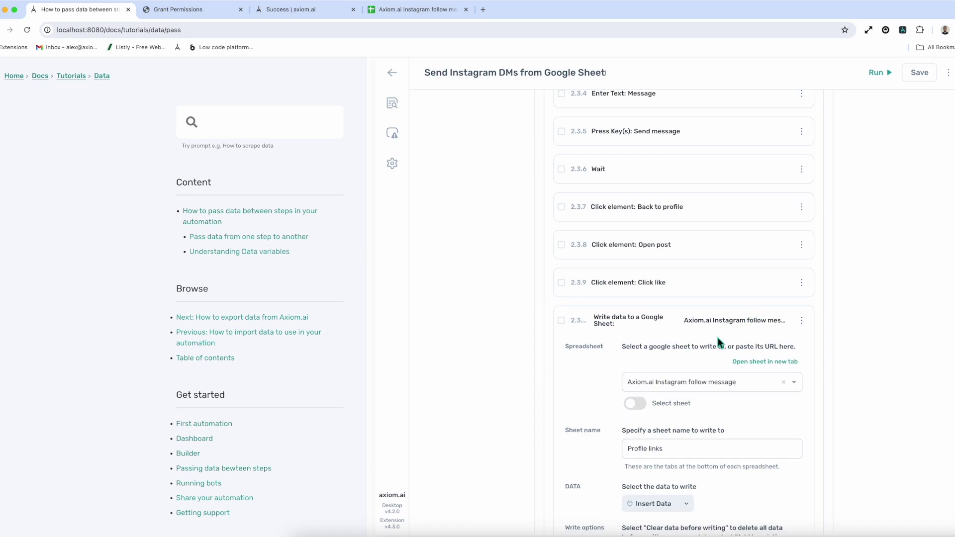
pyautogui.scroll(-1, 718, 341)
pyautogui.scroll(-1, 719, 340)
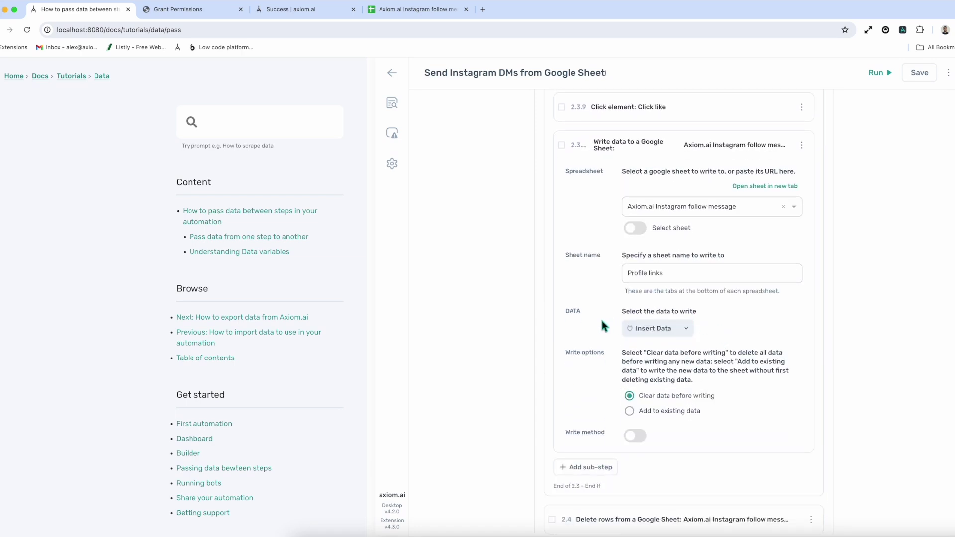
# View the google-sheet-data columns (Column A) offered to the Write data step, then close the picker
pyautogui.click(651, 331)
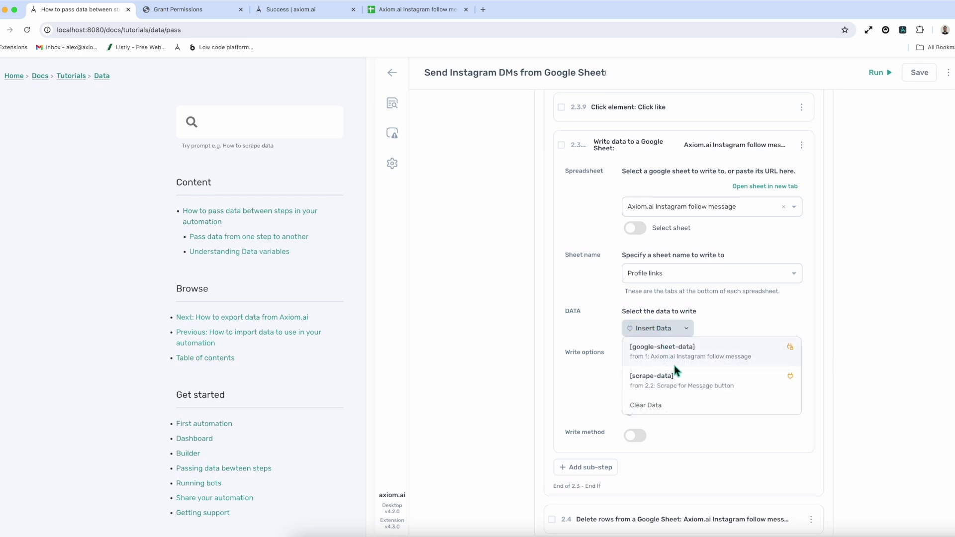
pyautogui.click(638, 351)
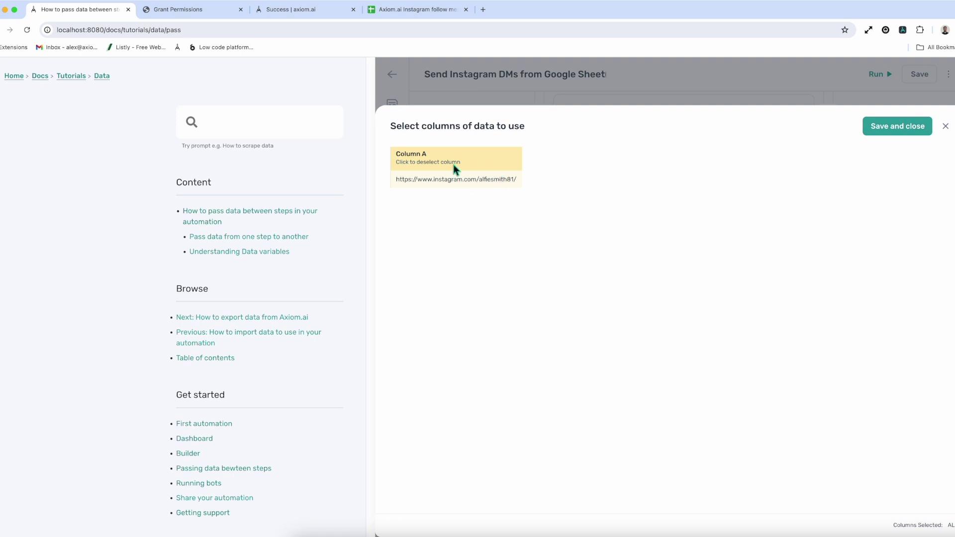
pyautogui.click(946, 127)
pyautogui.scroll(10, 717, 247)
pyautogui.scroll(10, 715, 270)
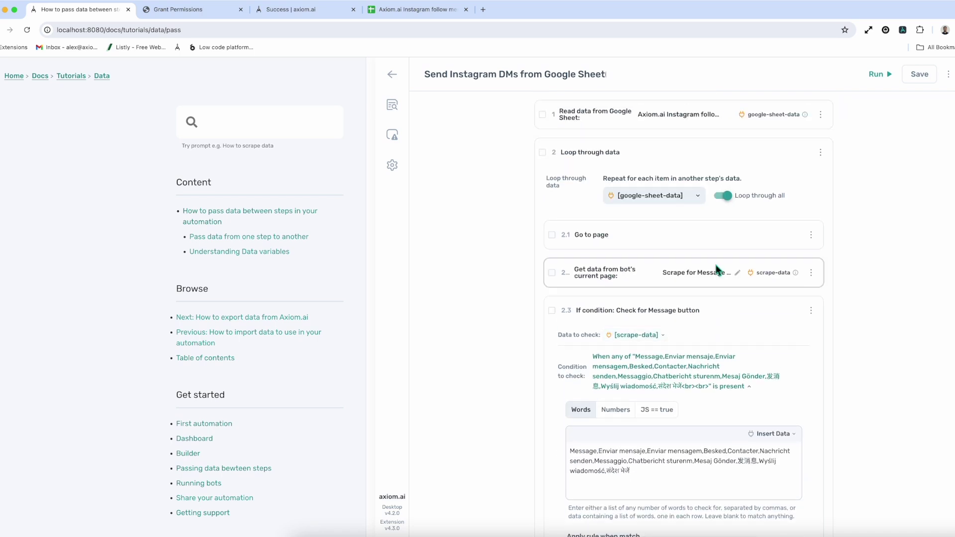
# Clear the AB10 last-cell limit on the Read data from Google Sheet step
pyautogui.click(644, 123)
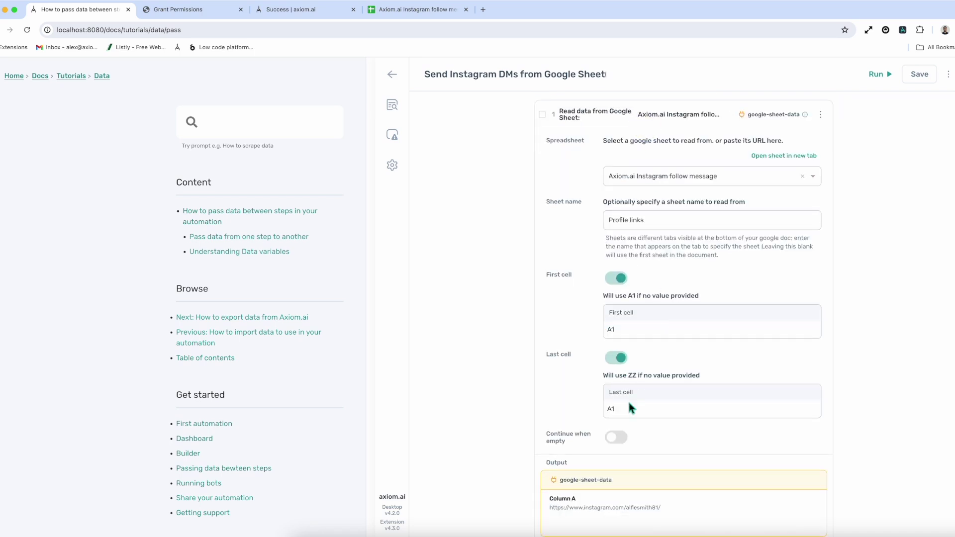
pyautogui.click(619, 333)
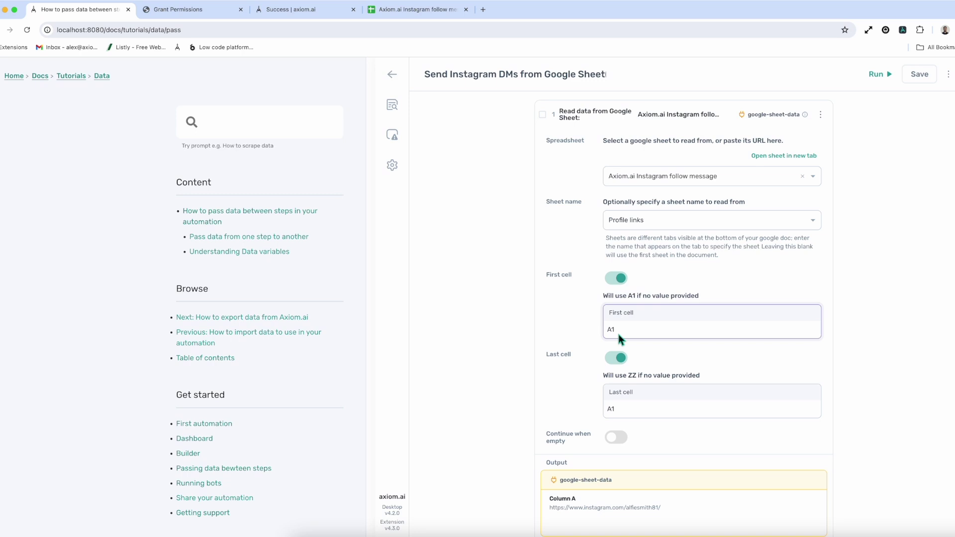
pyautogui.write('0')
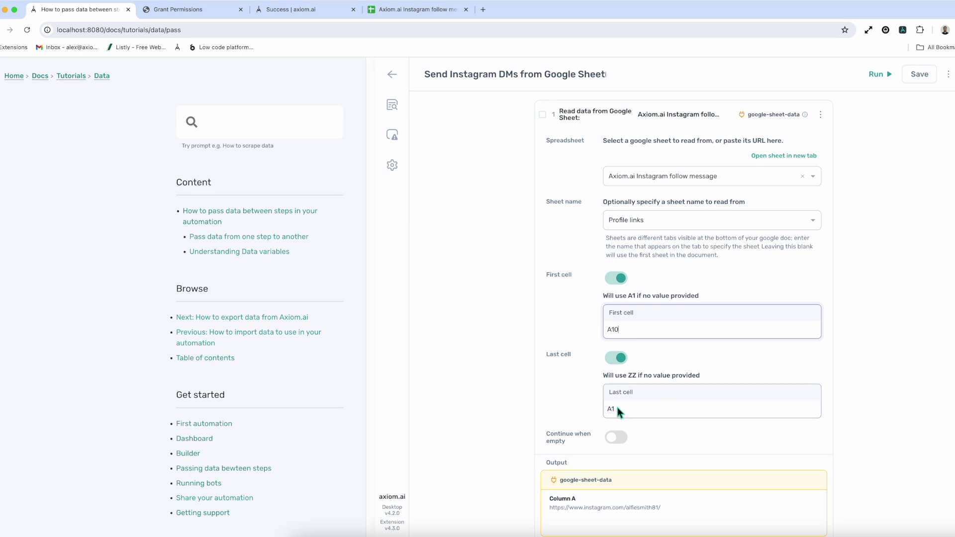
pyautogui.click(616, 407)
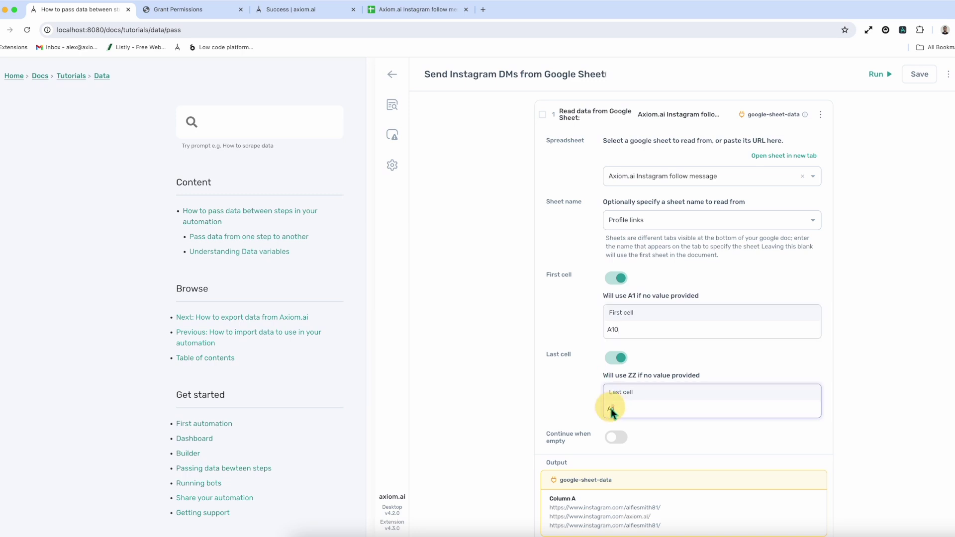
pyautogui.write('B10')
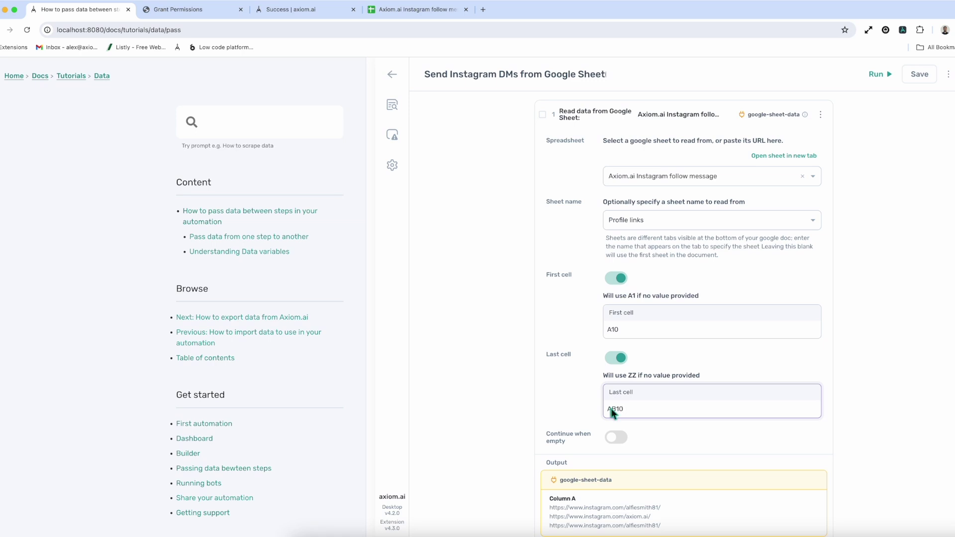
pyautogui.scroll(-1, 656, 447)
pyautogui.scroll(-3, 656, 447)
pyautogui.scroll(5, 656, 447)
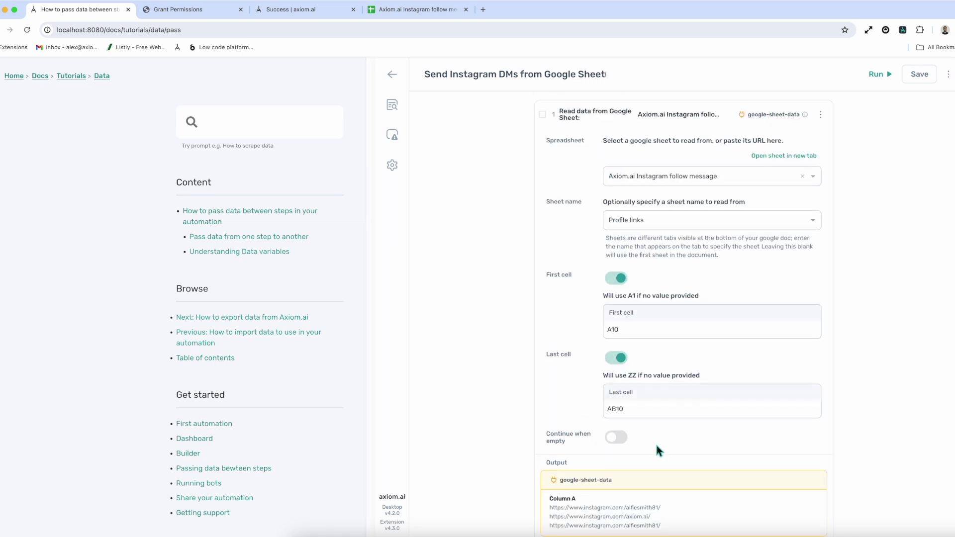
pyautogui.scroll(-4, 691, 386)
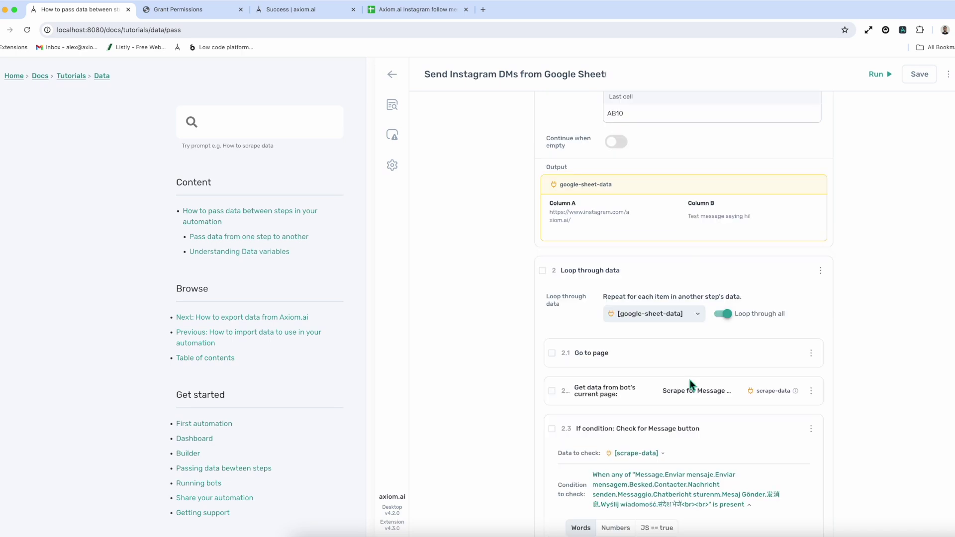
pyautogui.scroll(2, 647, 222)
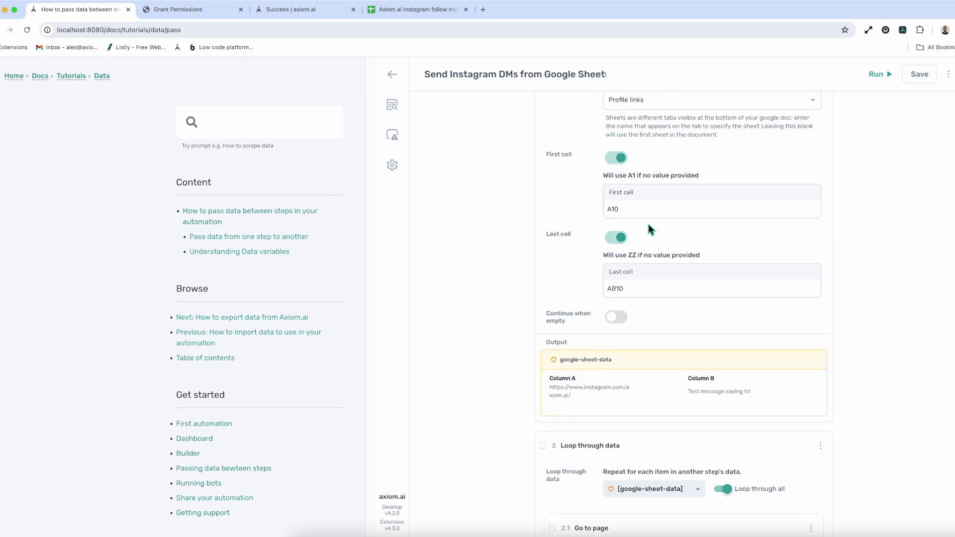
pyautogui.click(630, 287)
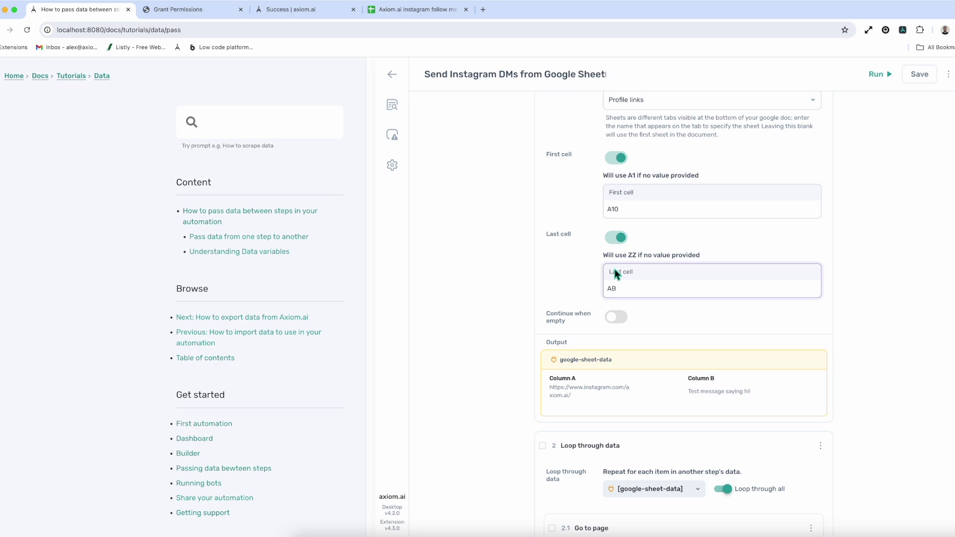
pyautogui.press('BackSpace')
pyautogui.press('BackSpace')
# Delete the first-cell value A10 from the Read data step
pyautogui.click(618, 209)
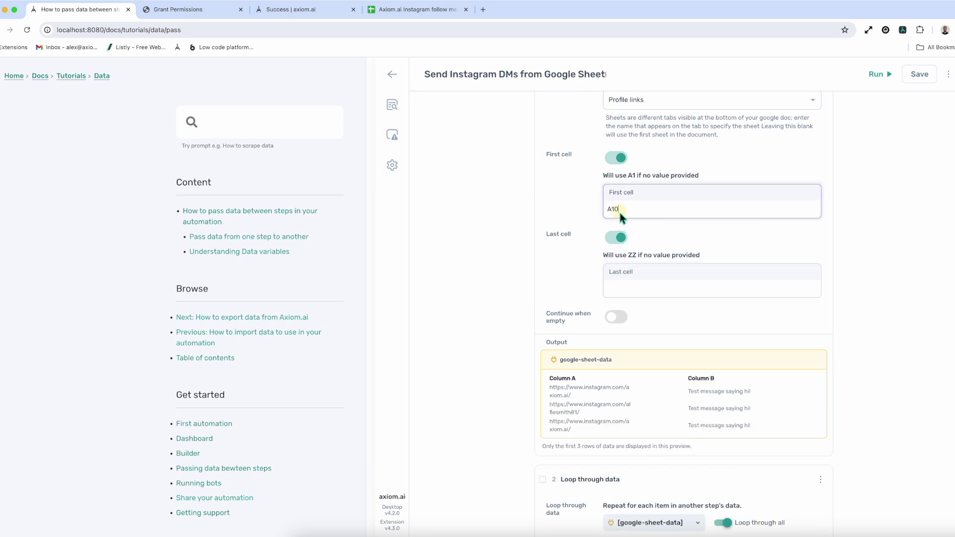
pyautogui.doubleClick(619, 209)
pyautogui.press('BackSpace')
pyautogui.scroll(-5, 674, 369)
pyautogui.scroll(-10, 671, 426)
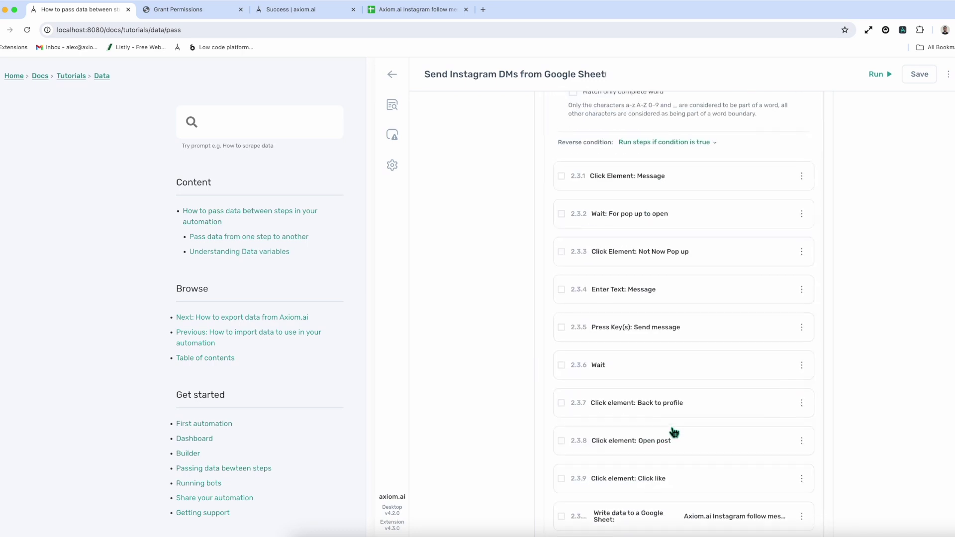
pyautogui.scroll(-5, 668, 424)
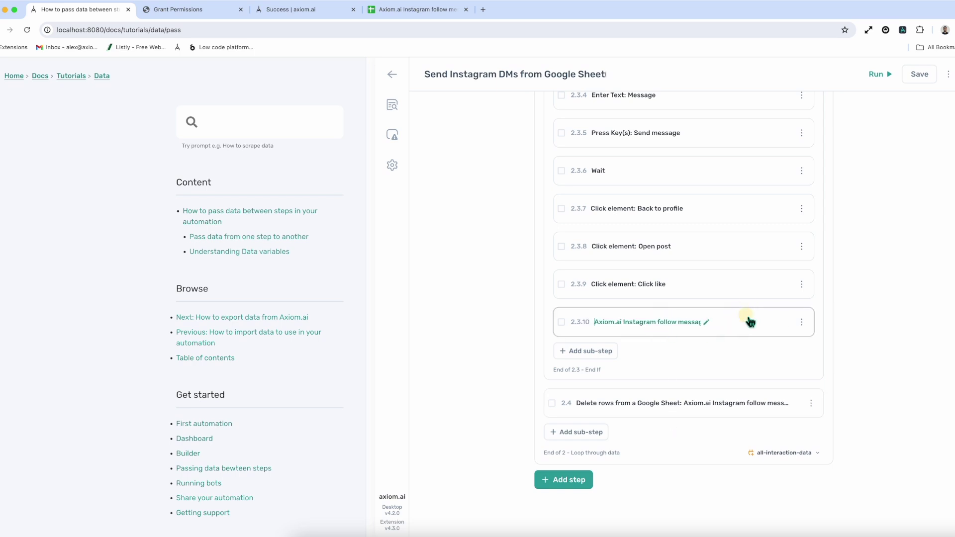
# Set step 2.3.10 to write Column B of google-sheet-data and save the choice
pyautogui.click(775, 320)
pyautogui.scroll(-5, 686, 380)
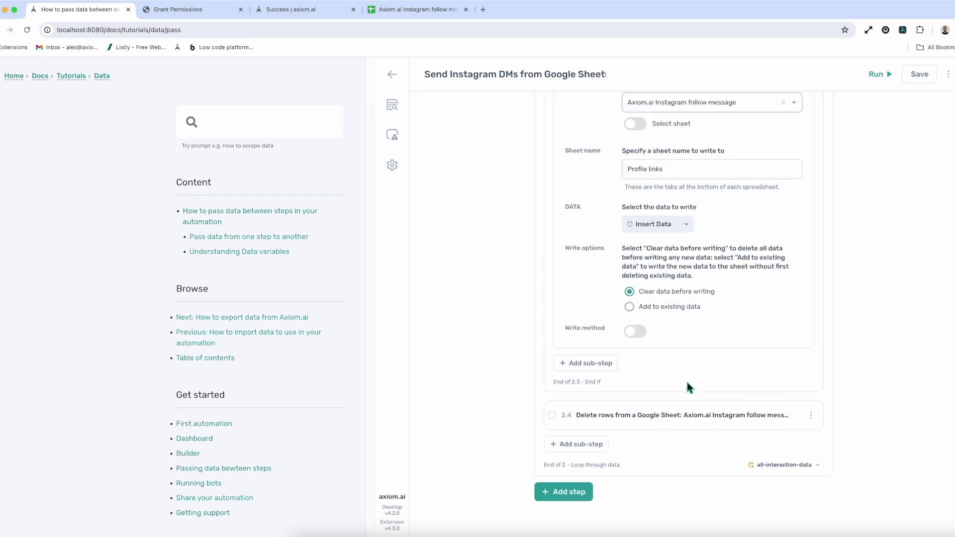
pyautogui.click(685, 213)
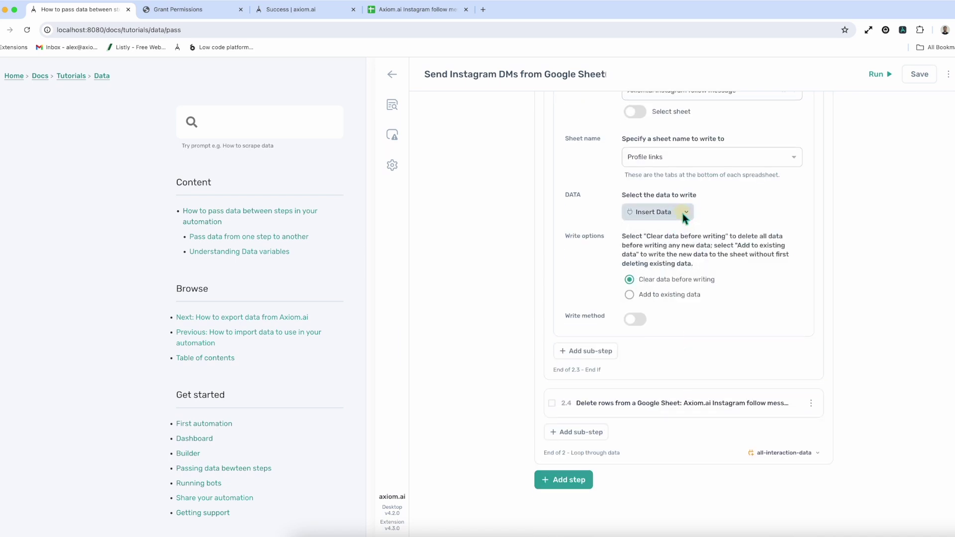
pyautogui.click(683, 214)
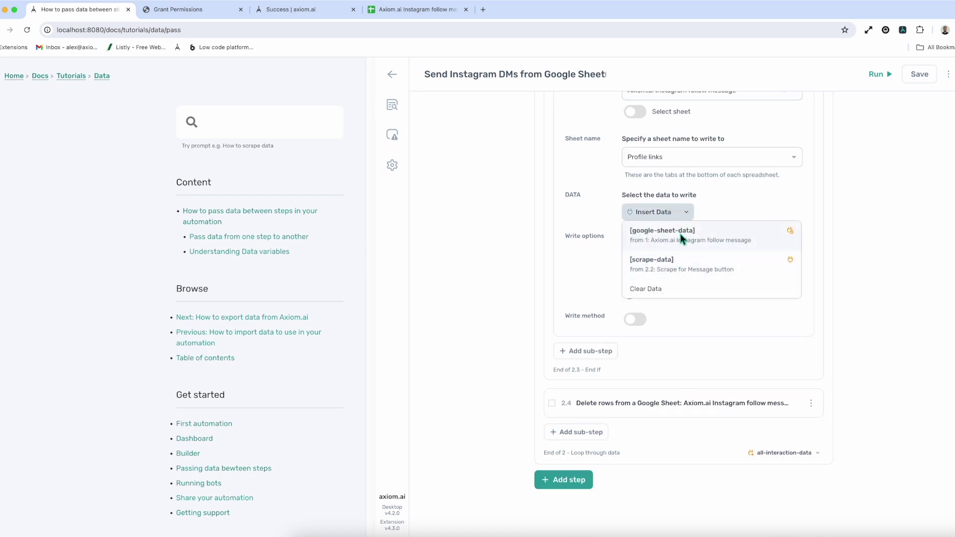
pyautogui.click(680, 237)
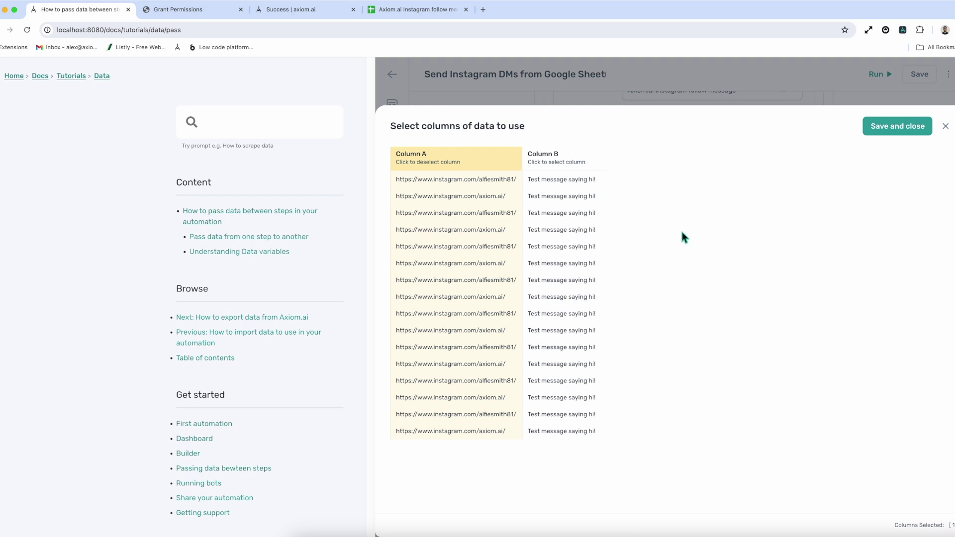
pyautogui.click(565, 166)
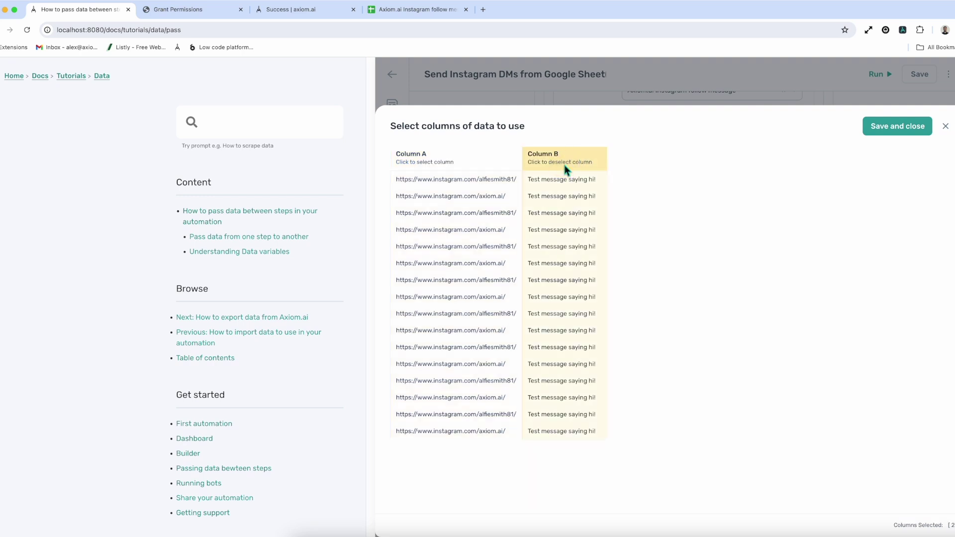
pyautogui.click(499, 170)
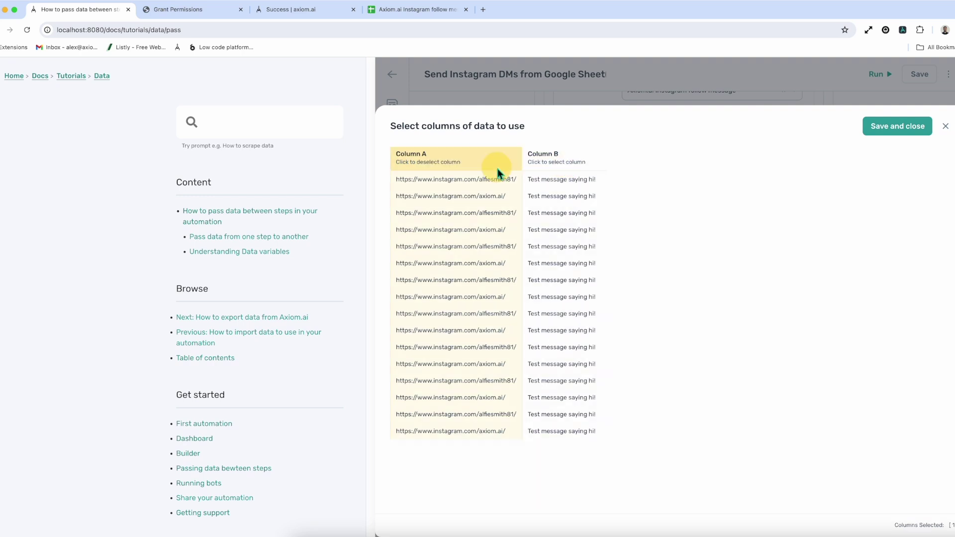
pyautogui.click(545, 169)
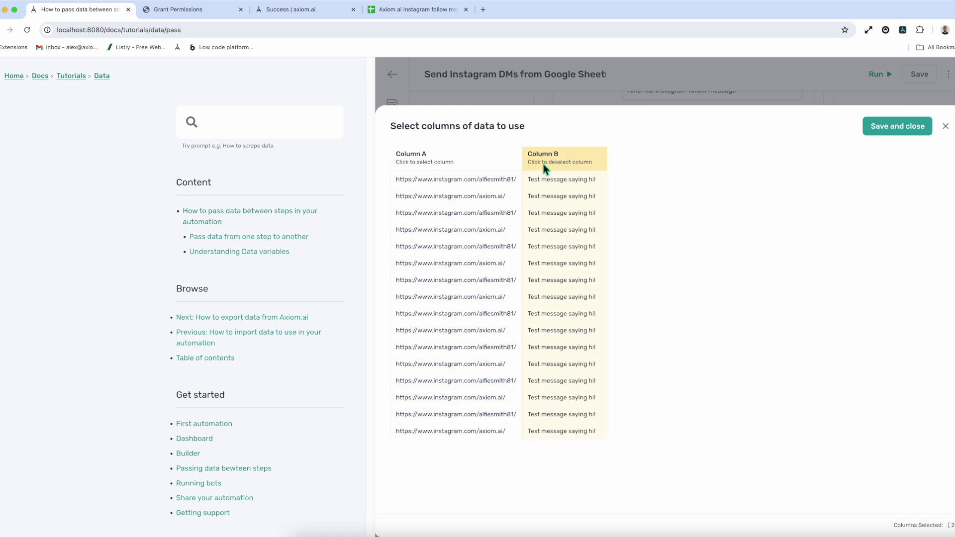
pyautogui.click(920, 130)
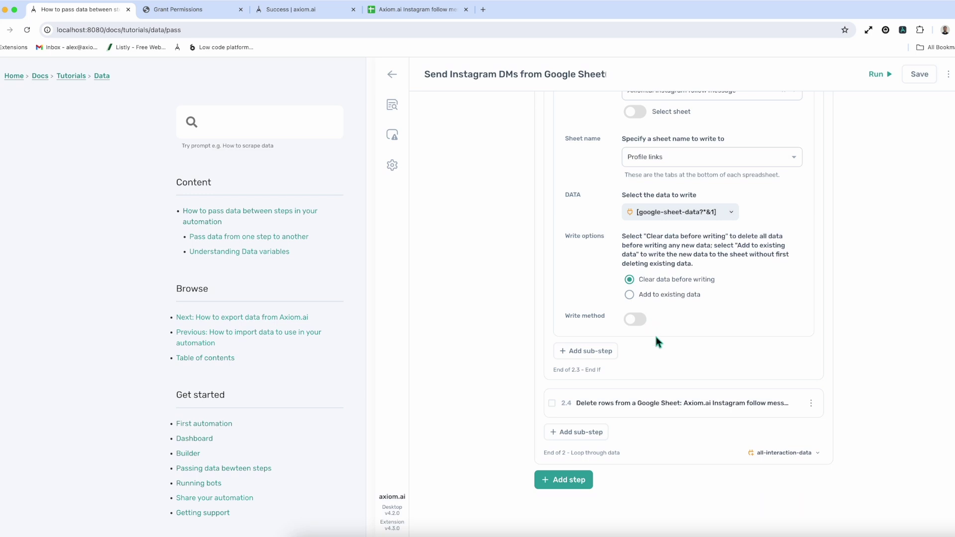
pyautogui.scroll(2, 655, 334)
pyautogui.scroll(4, 656, 339)
pyautogui.scroll(1, 657, 347)
pyautogui.scroll(4, 658, 346)
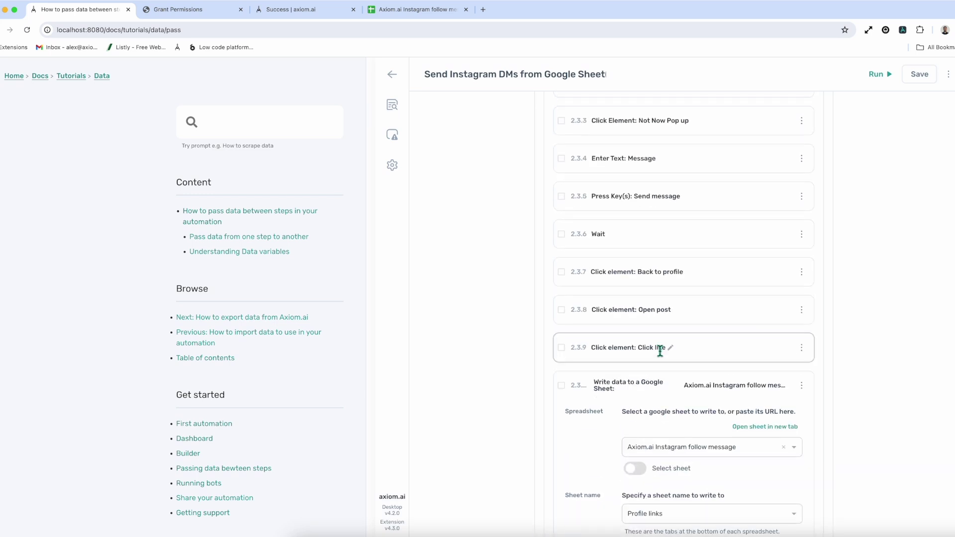
pyautogui.scroll(1, 660, 351)
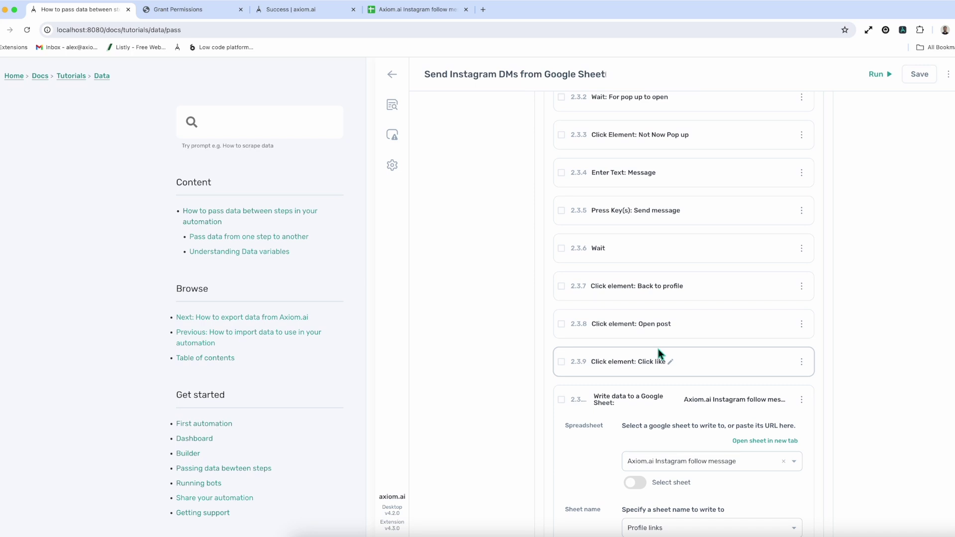
pyautogui.scroll(1, 660, 353)
pyautogui.scroll(8, 678, 343)
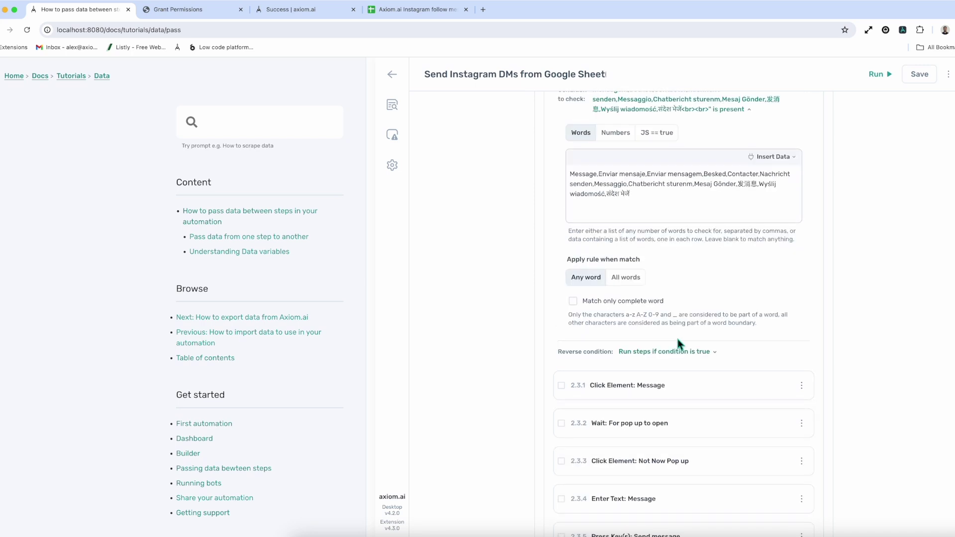
pyautogui.scroll(-4, 677, 343)
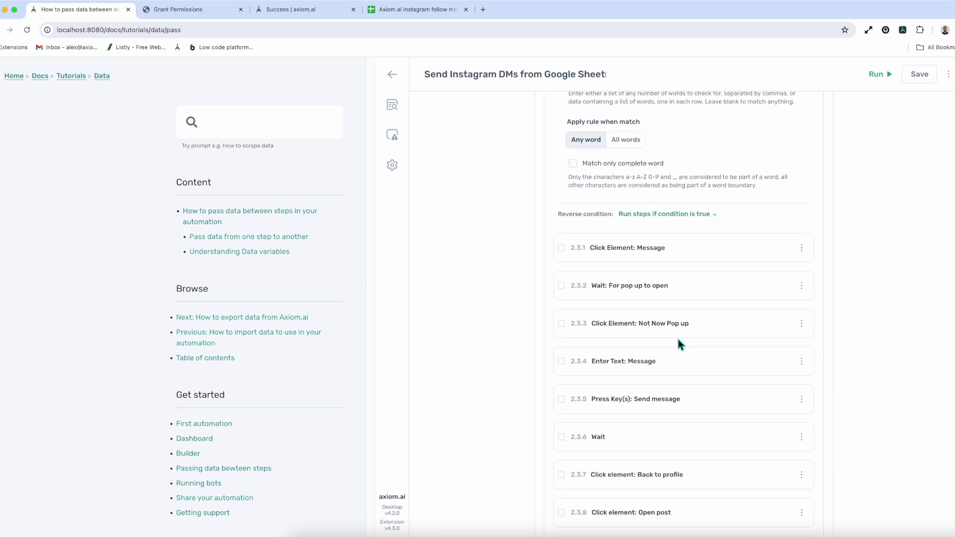
pyautogui.click(681, 370)
pyautogui.scroll(-3, 683, 371)
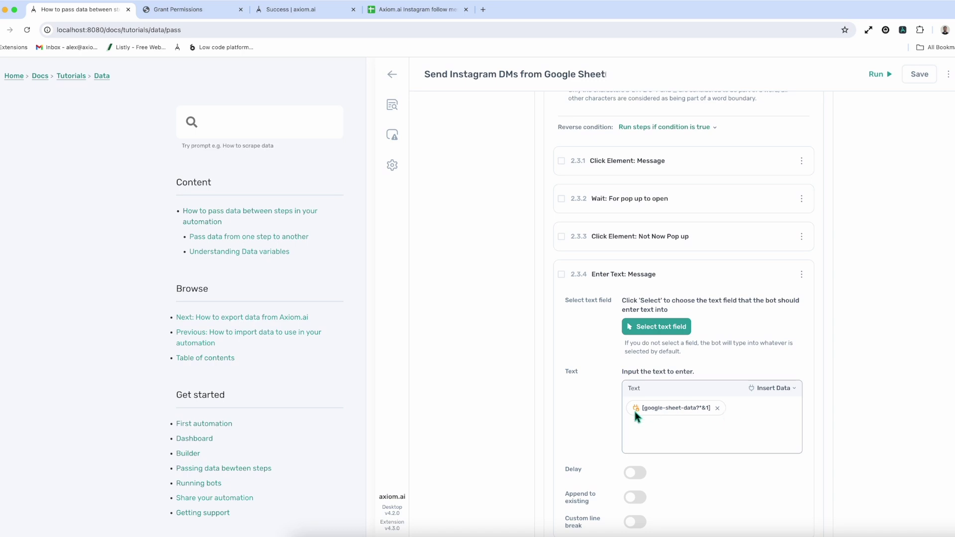
# Replace the Enter Text: Message data with Column B of google-sheet-data, save, and collapse the step
pyautogui.click(717, 408)
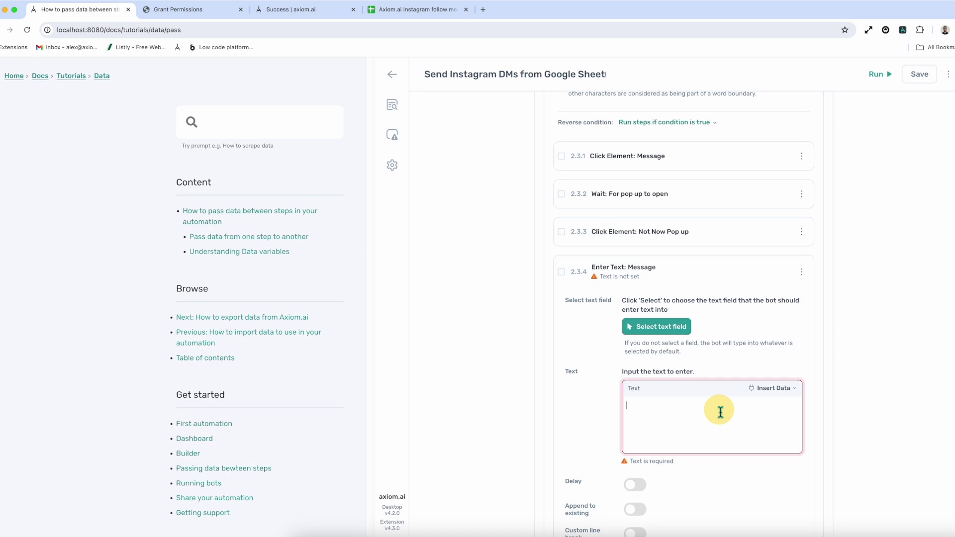
pyautogui.click(769, 394)
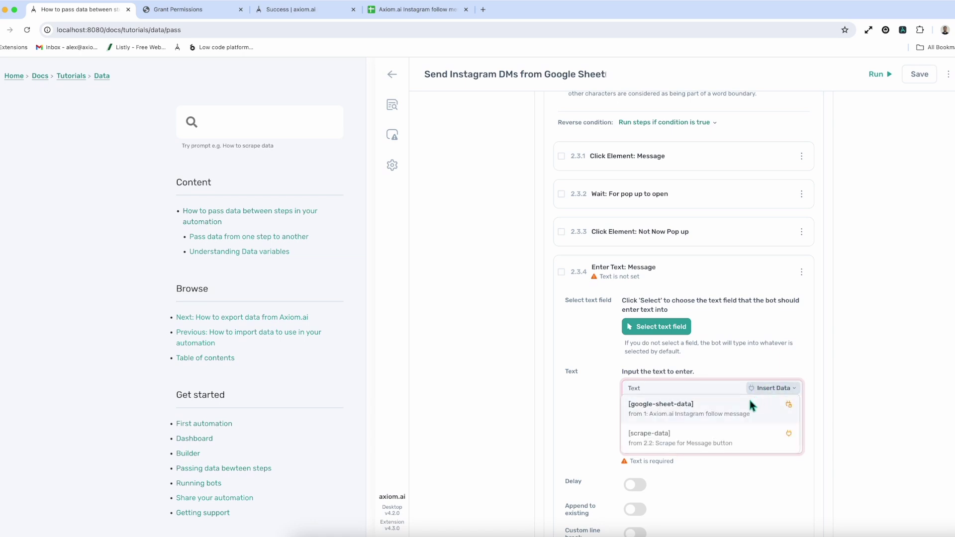
pyautogui.click(727, 410)
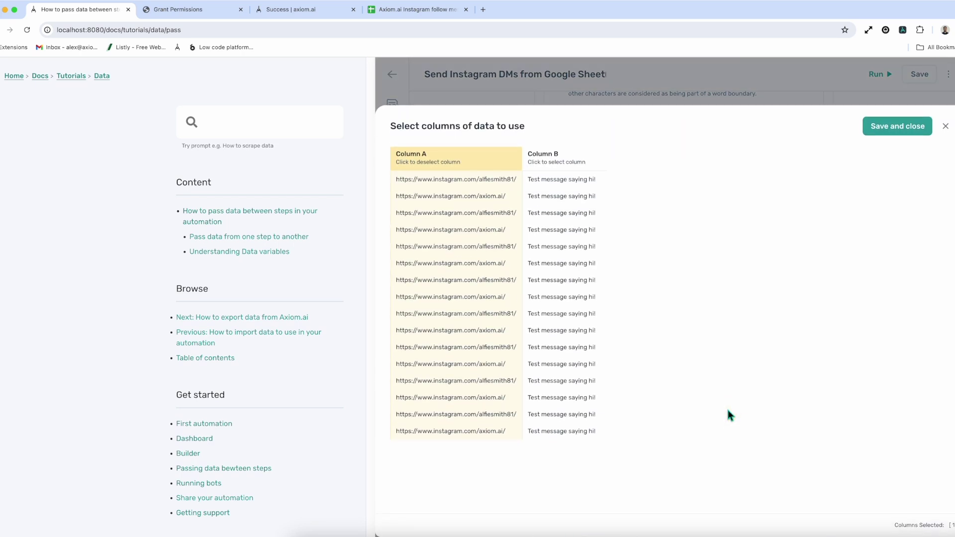
pyautogui.click(561, 159)
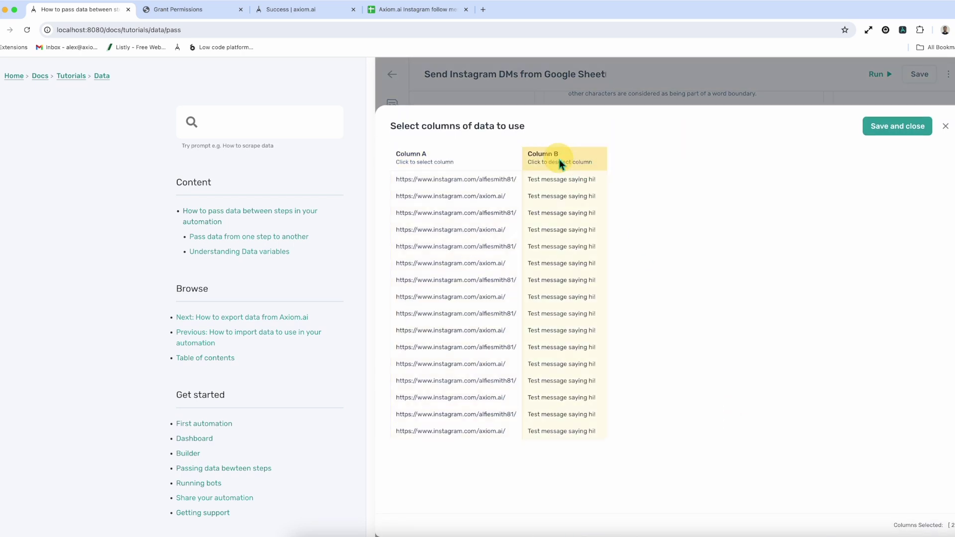
pyautogui.click(898, 126)
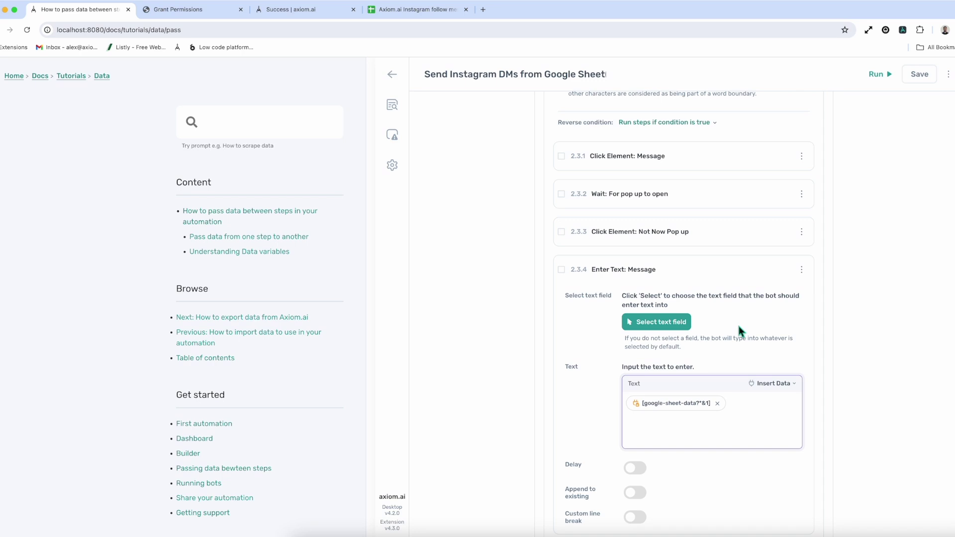
pyautogui.click(714, 267)
pyautogui.scroll(2, 710, 275)
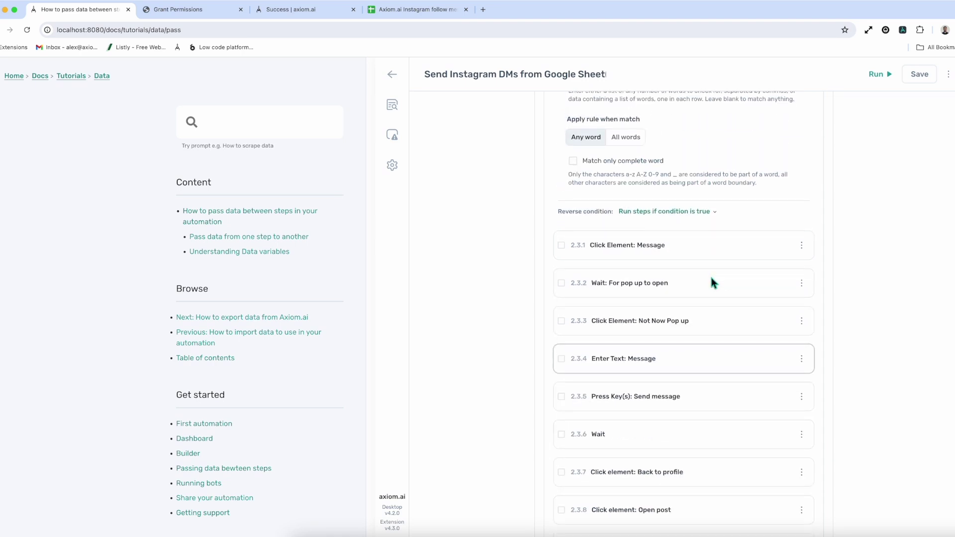
pyautogui.scroll(4, 709, 275)
pyautogui.scroll(1, 709, 274)
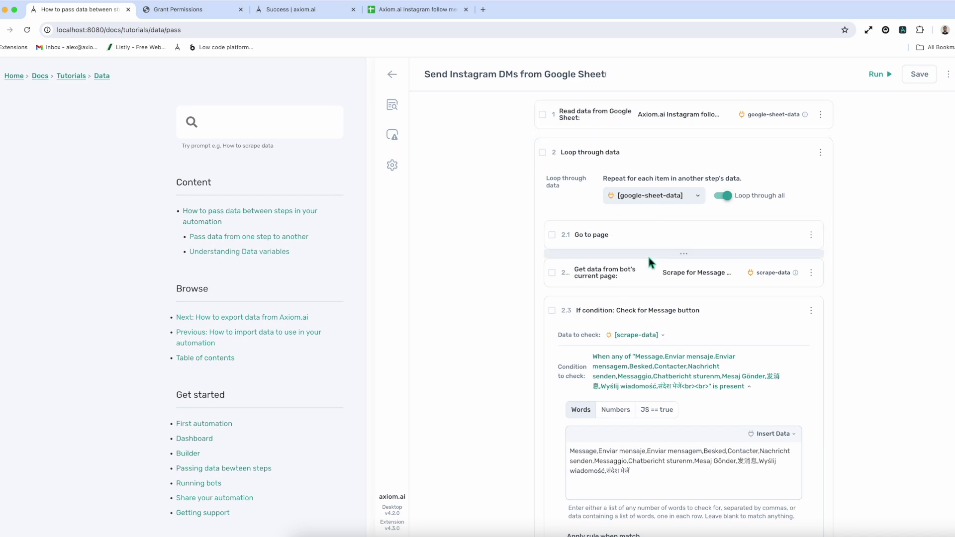
# Expand the 2.1 Go to page step showing its google-sheet-data URL, then start adding a step after it
pyautogui.click(642, 238)
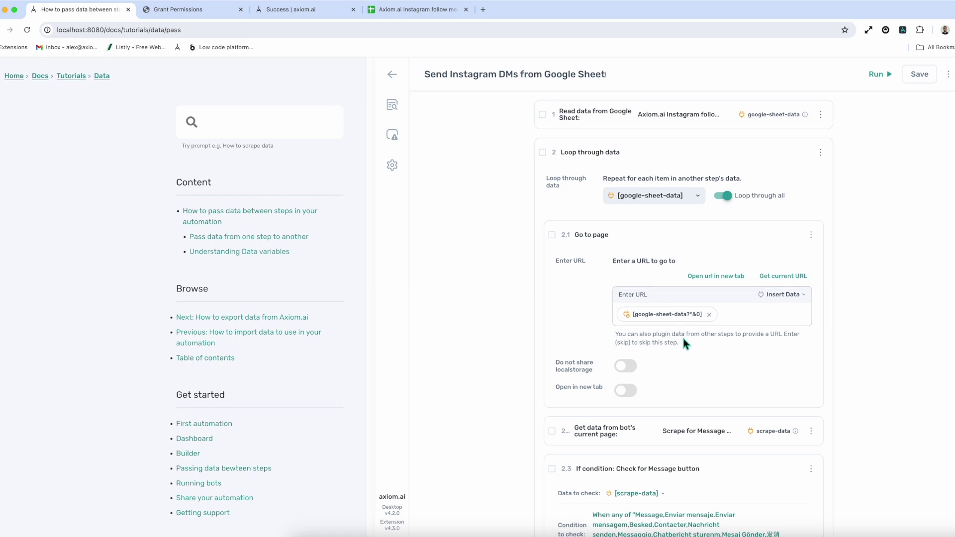
pyautogui.scroll(-2, 672, 360)
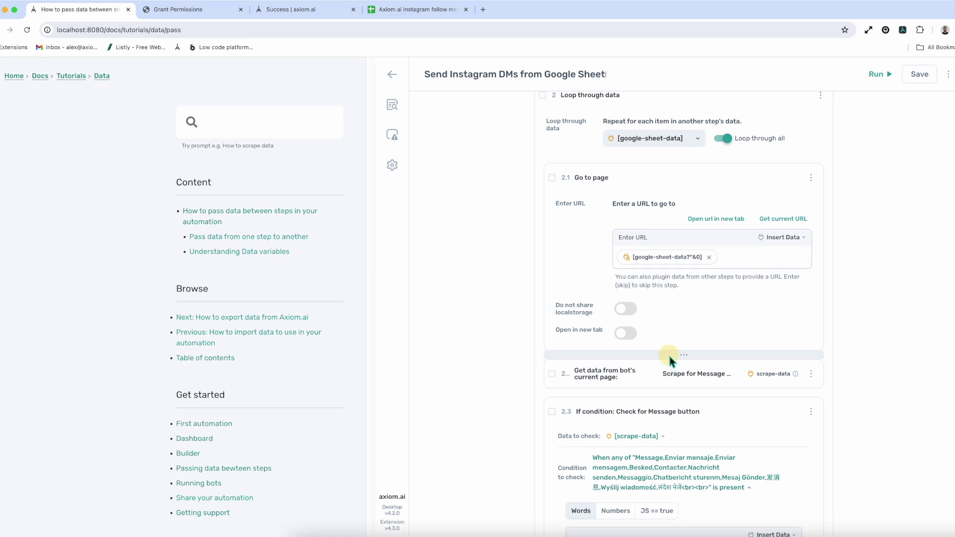
pyautogui.click(668, 358)
pyautogui.write('fil')
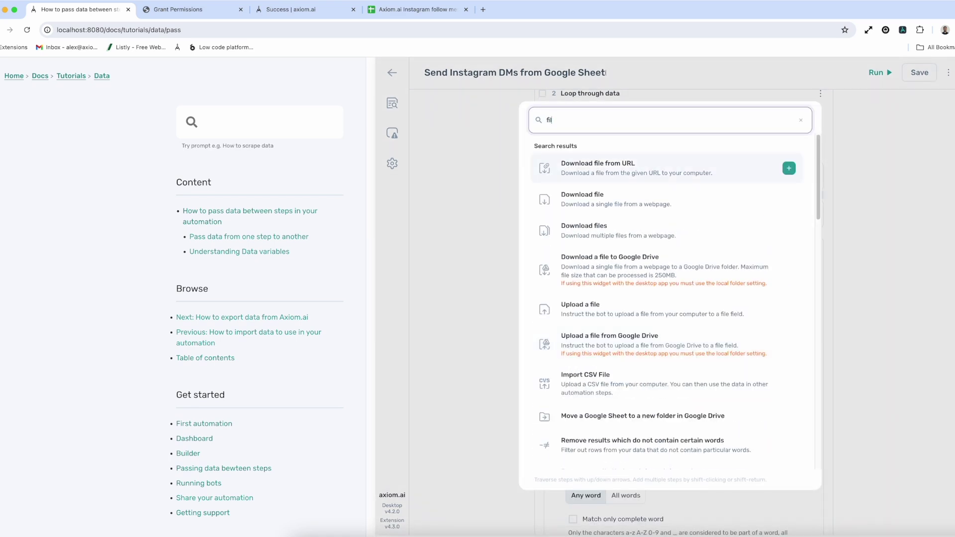
pyautogui.write('ter')
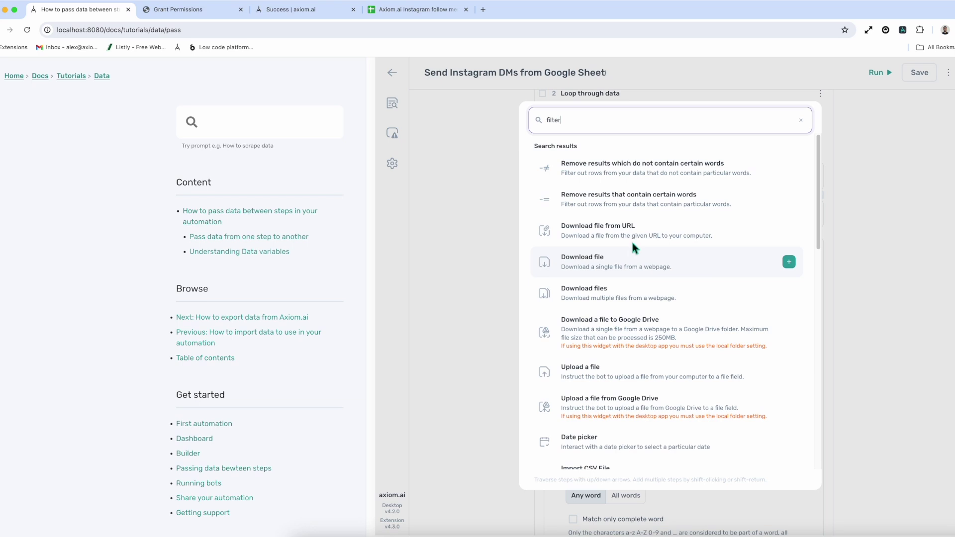
# Add a 'Remove results which do not contain certain words' step after Go to page and collapse it
pyautogui.click(632, 179)
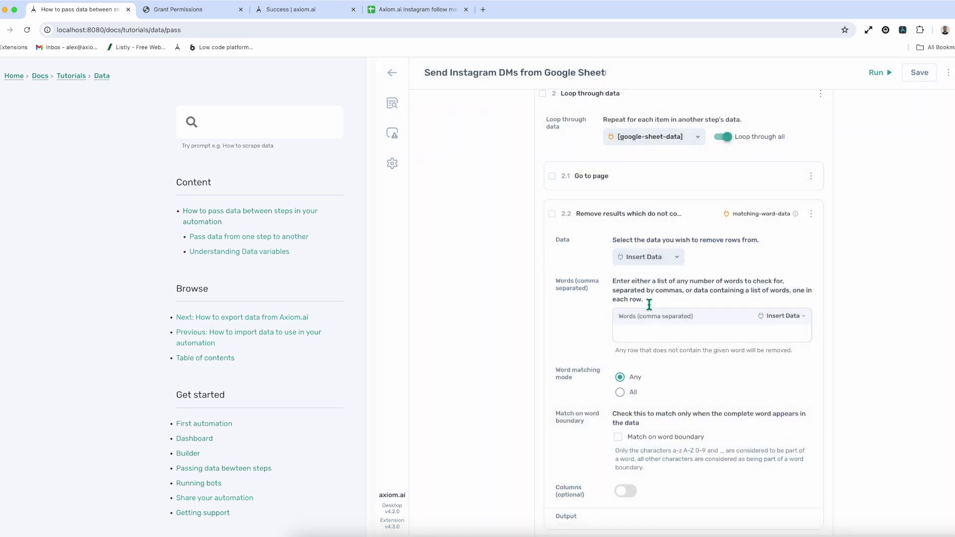
pyautogui.click(663, 261)
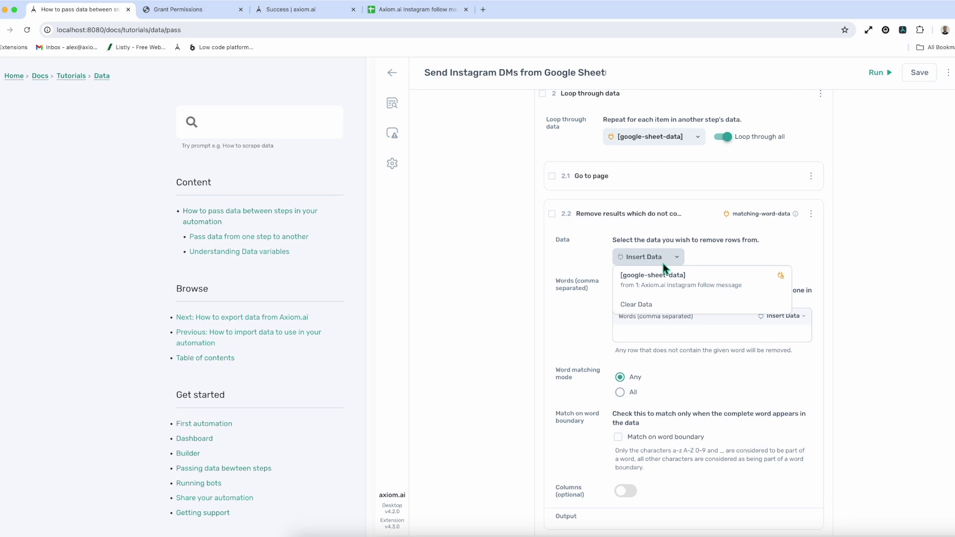
pyautogui.click(700, 212)
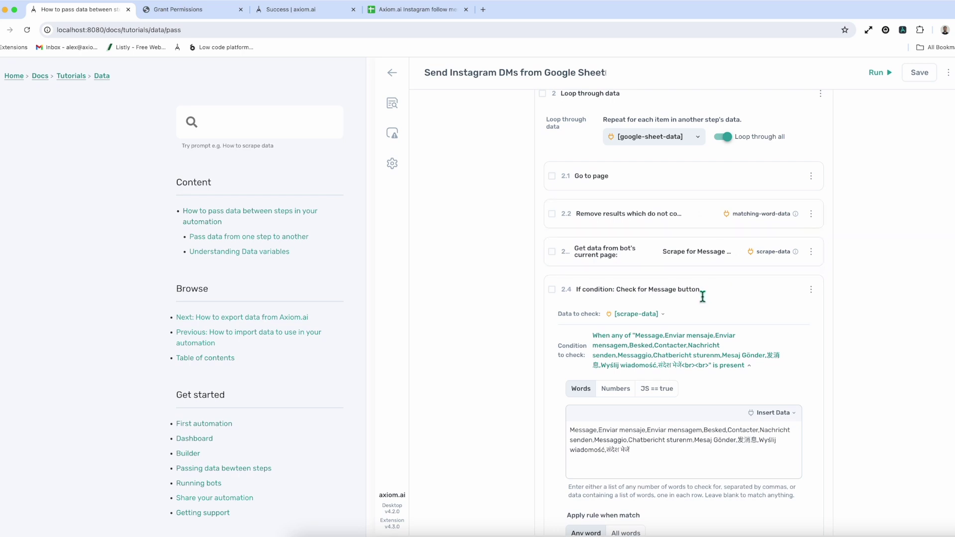
pyautogui.scroll(-4, 701, 295)
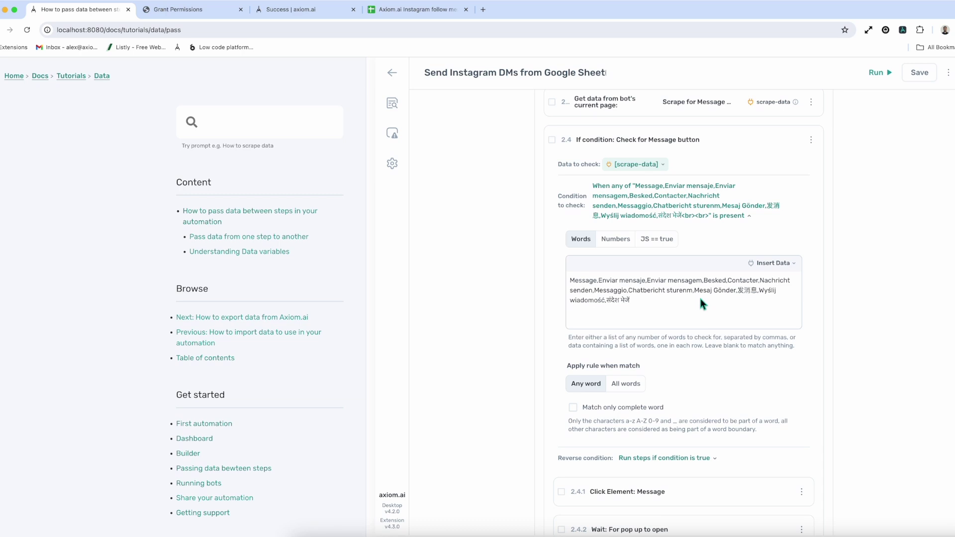
pyautogui.scroll(-2, 699, 296)
pyautogui.scroll(-2, 699, 295)
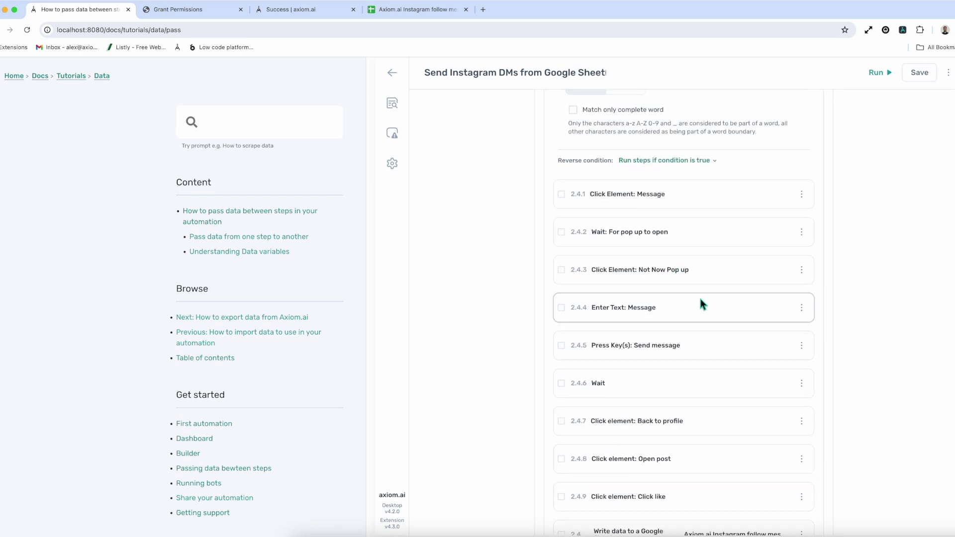
pyautogui.scroll(-2, 681, 358)
pyautogui.scroll(-1, 680, 368)
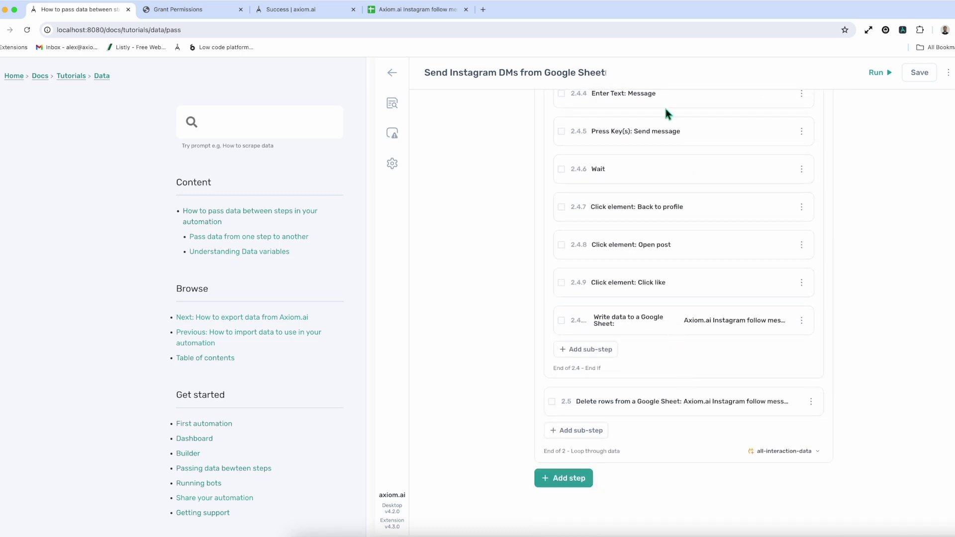
pyautogui.scroll(4, 644, 301)
pyautogui.scroll(4, 643, 300)
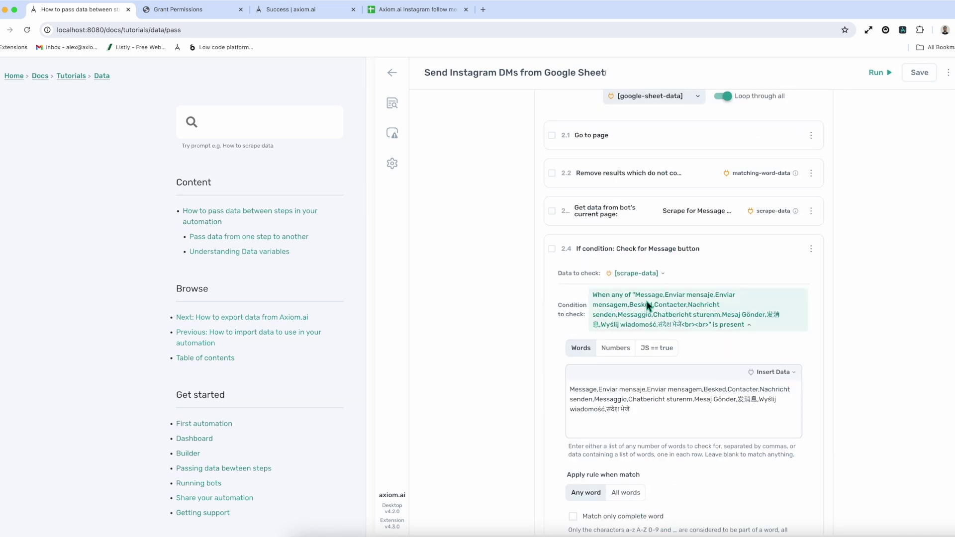
# Collapse the Check for Message button condition to '10 step(s)' and start adding a final step
pyautogui.click(733, 247)
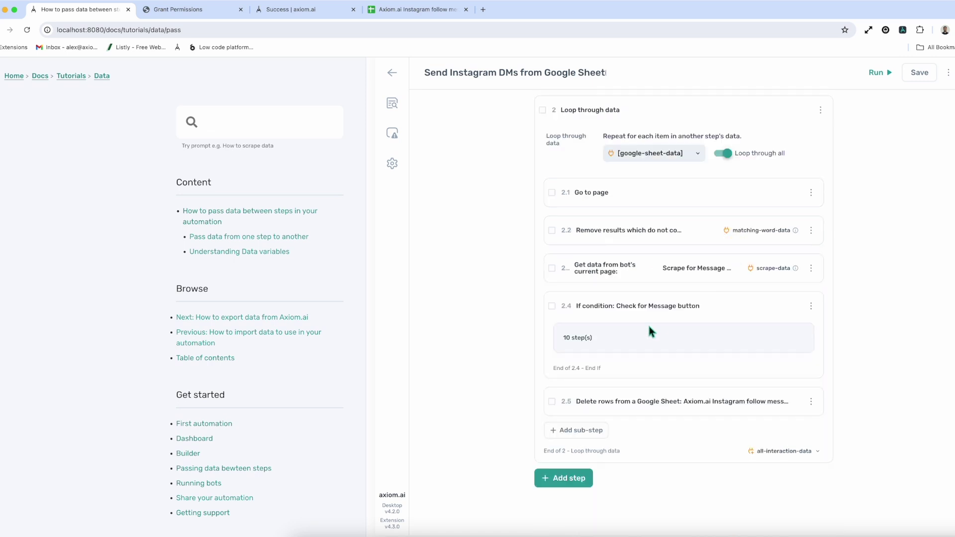
pyautogui.click(584, 477)
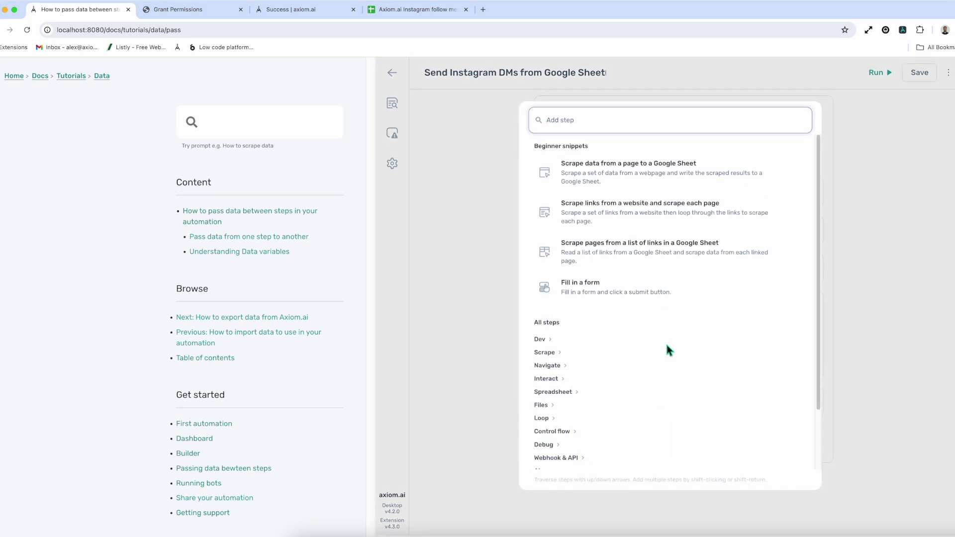
pyautogui.write('eritr')
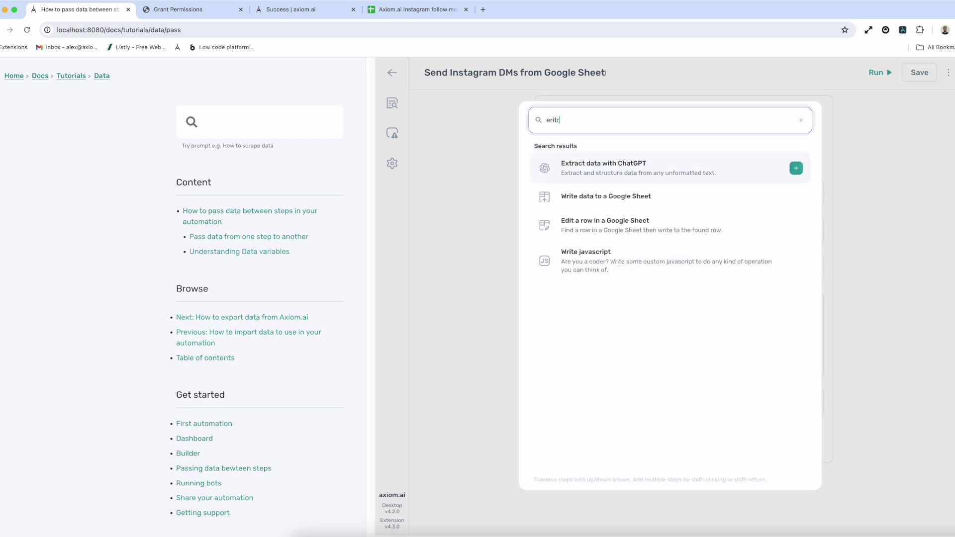
# Add a Write data to a Google Sheet step after the loop, checking its data variables without picking one
pyautogui.click(673, 198)
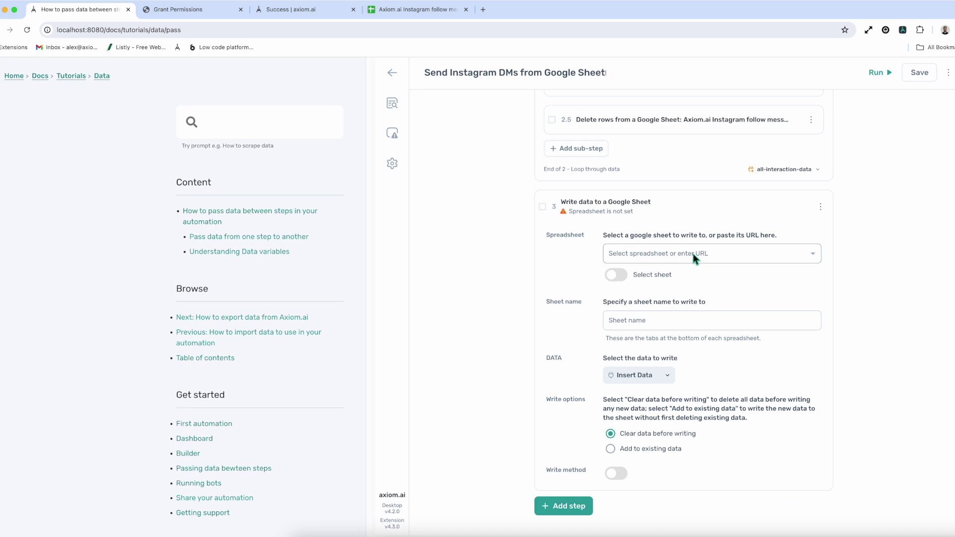
pyautogui.click(656, 379)
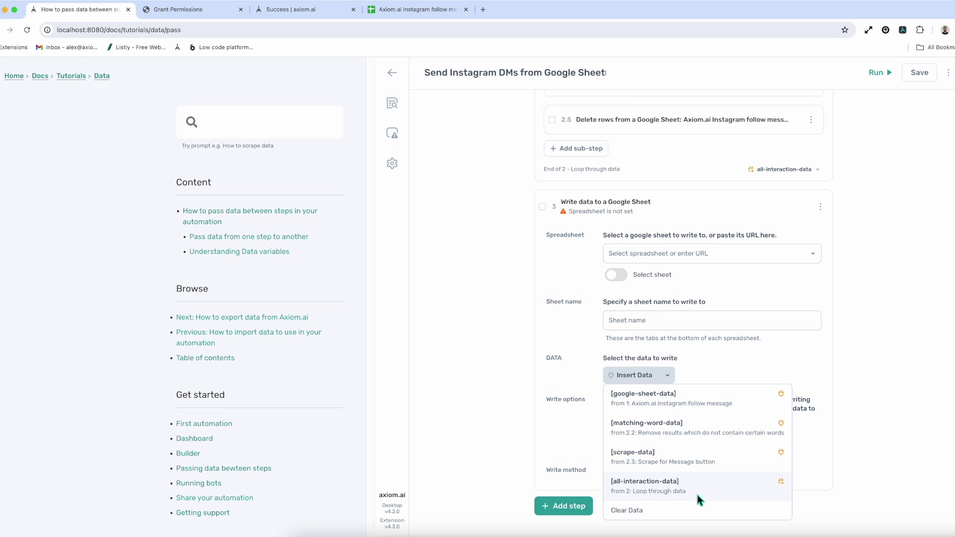
pyautogui.click(842, 401)
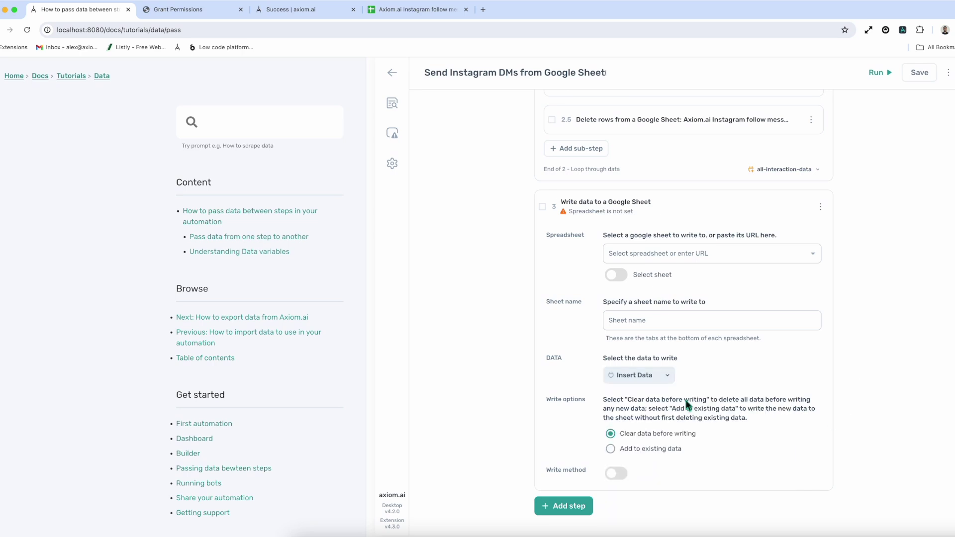
pyautogui.scroll(-1, 707, 442)
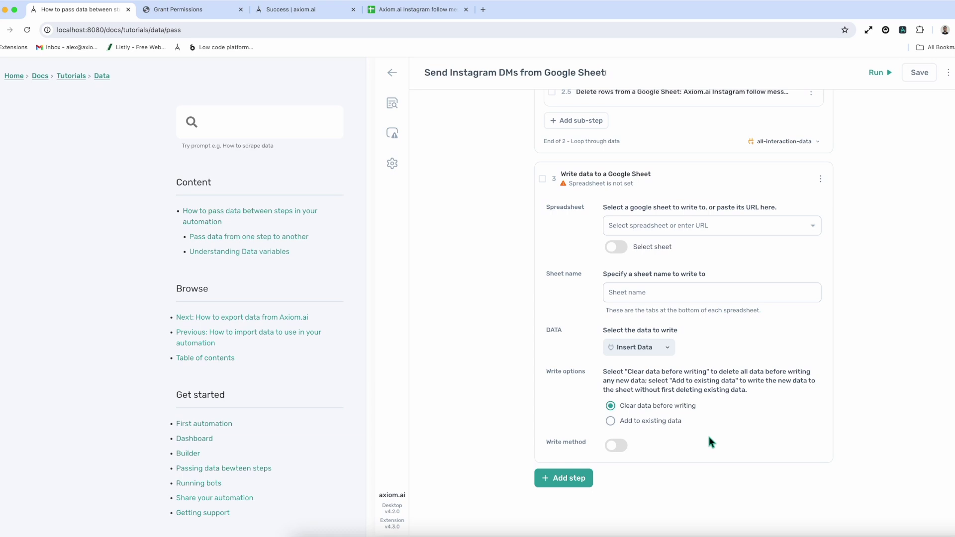
pyautogui.scroll(2, 738, 330)
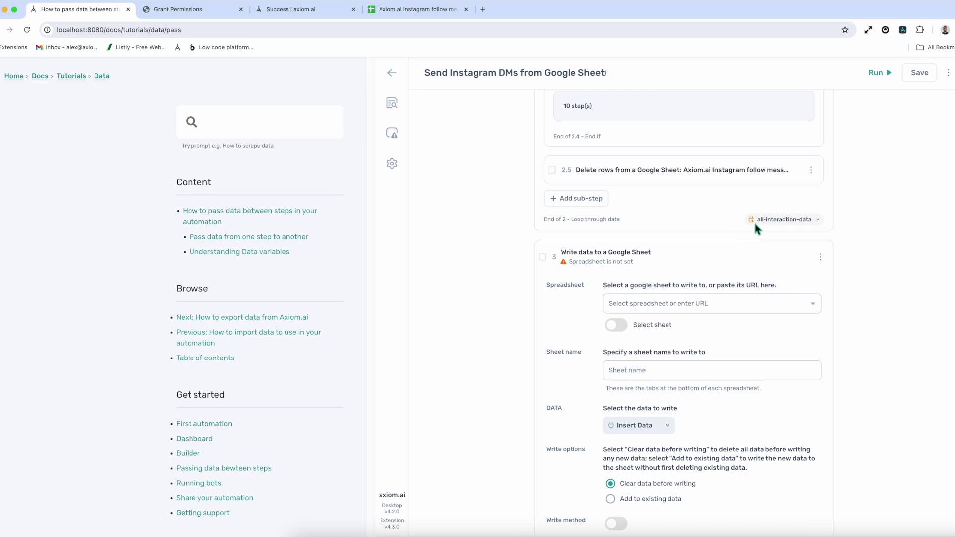
pyautogui.scroll(5, 746, 251)
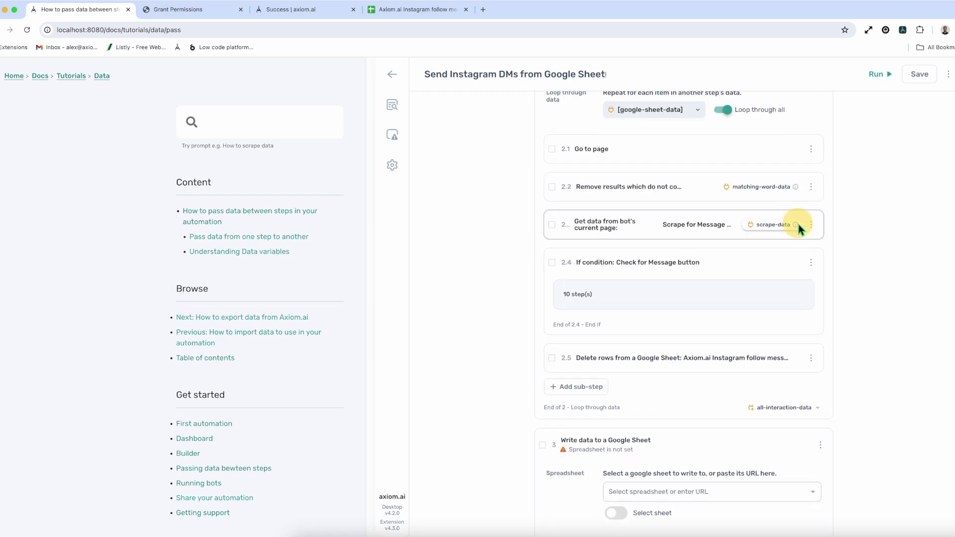
pyautogui.click(797, 223)
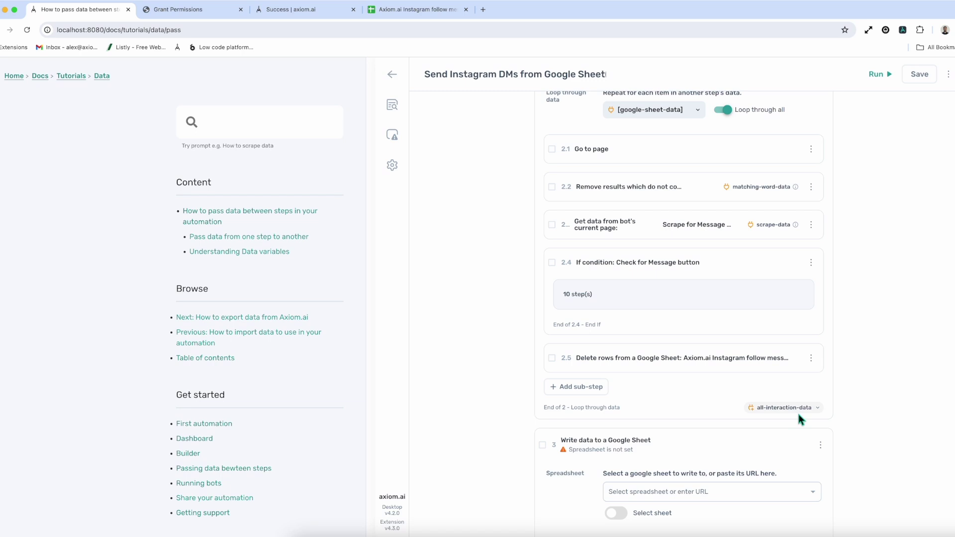
pyautogui.scroll(2, 772, 386)
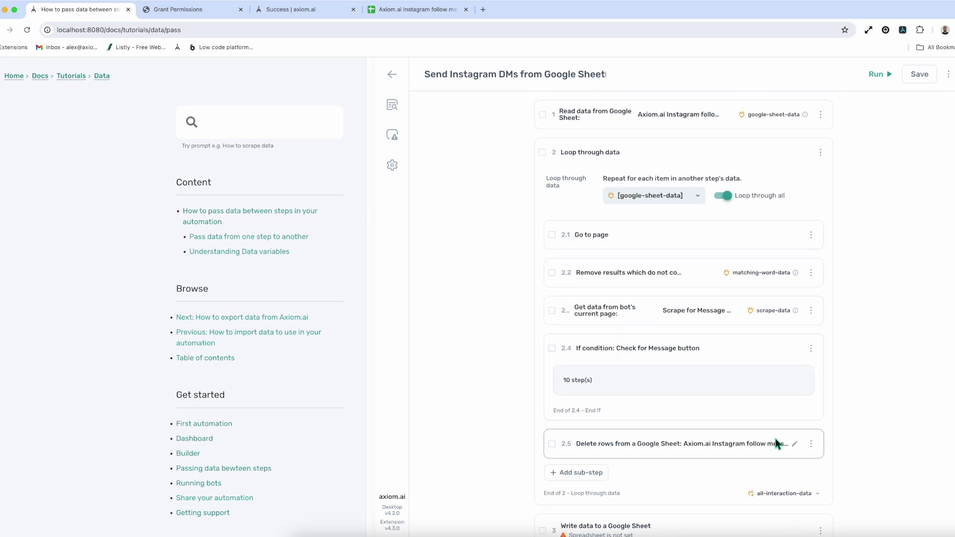
pyautogui.scroll(-2, 776, 444)
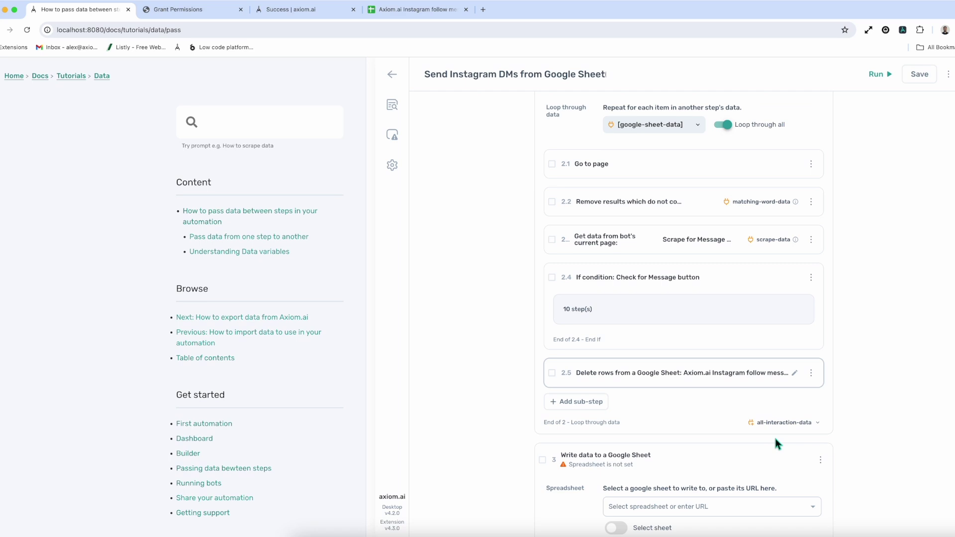